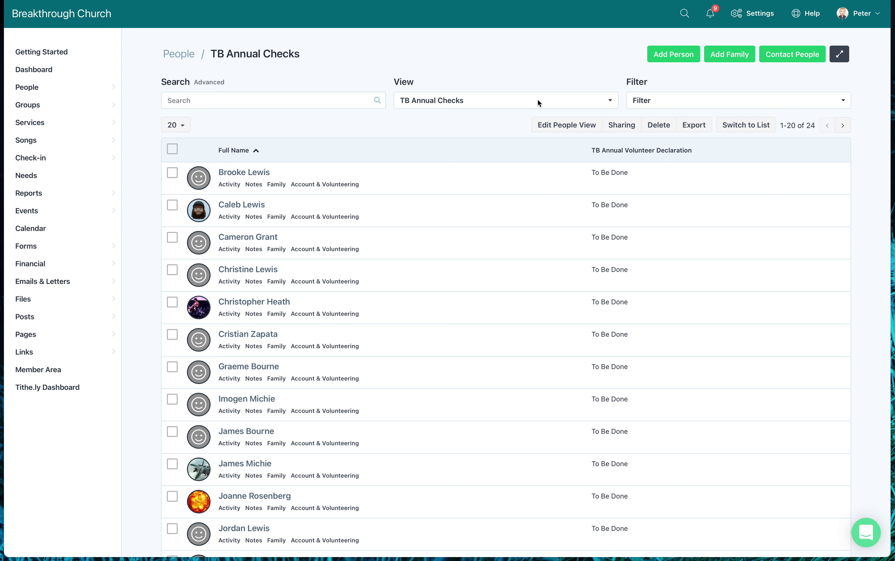
Switch the People list to the TB Annual Checks custom view.
{"action": "left_click", "coordinate": [612, 106]}
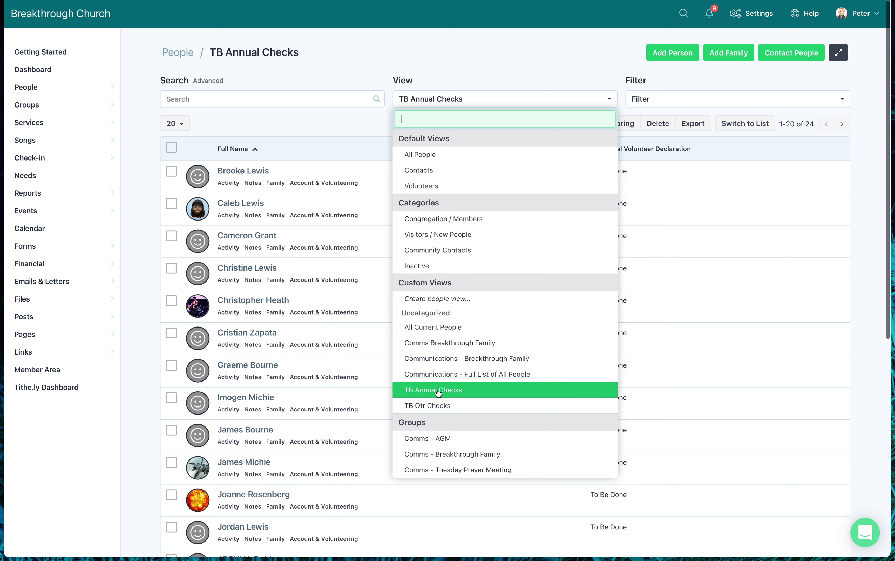
{"action": "double_click", "coordinate": [439, 393]}
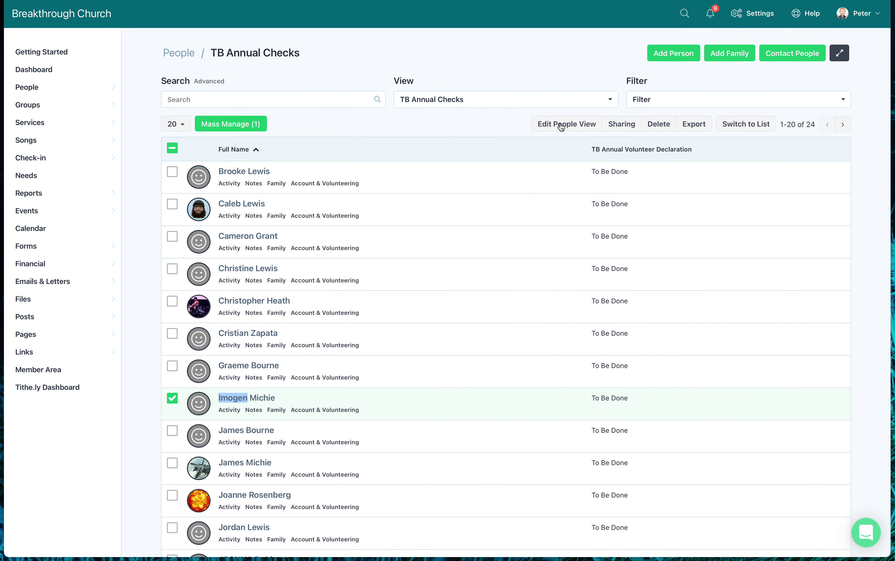
{"action": "left_click", "coordinate": [540, 124]}
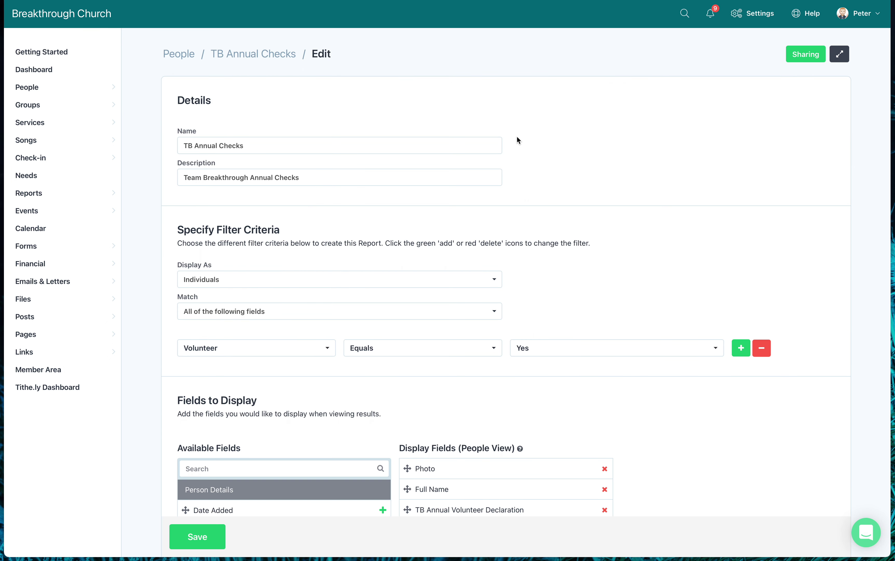
{"action": "scroll", "coordinate": [425, 273], "scroll_direction": "down", "scroll_amount": 5}
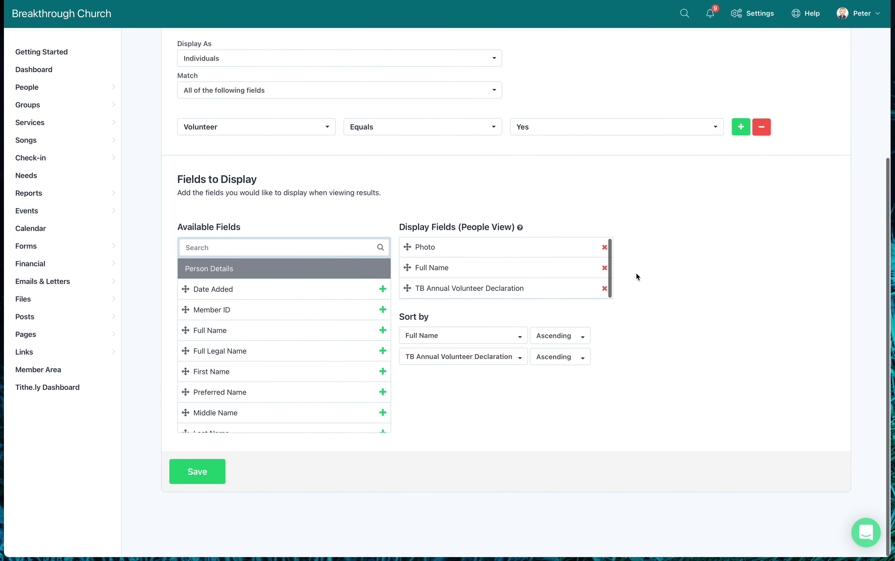
{"action": "scroll", "coordinate": [303, 173], "scroll_direction": "up", "scroll_amount": 5}
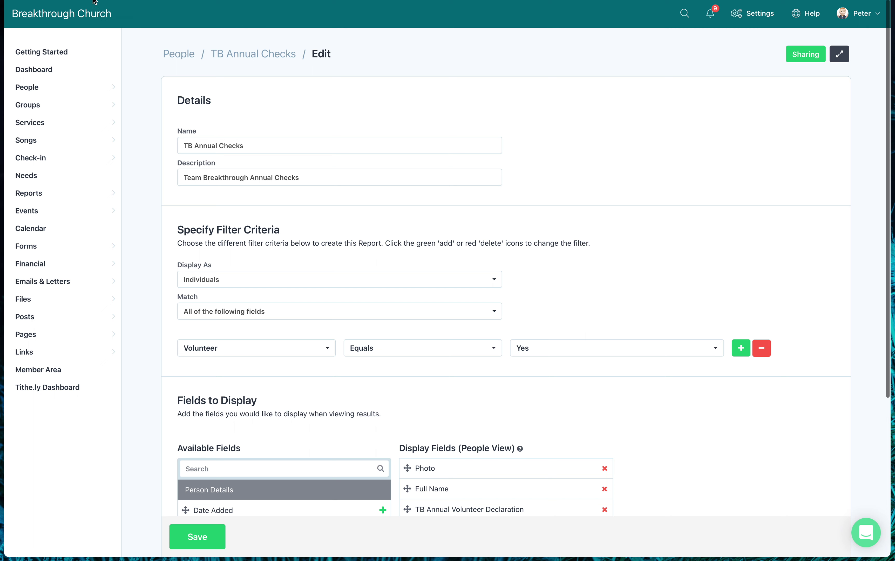
{"action": "key", "text": "super+bracketleft"}
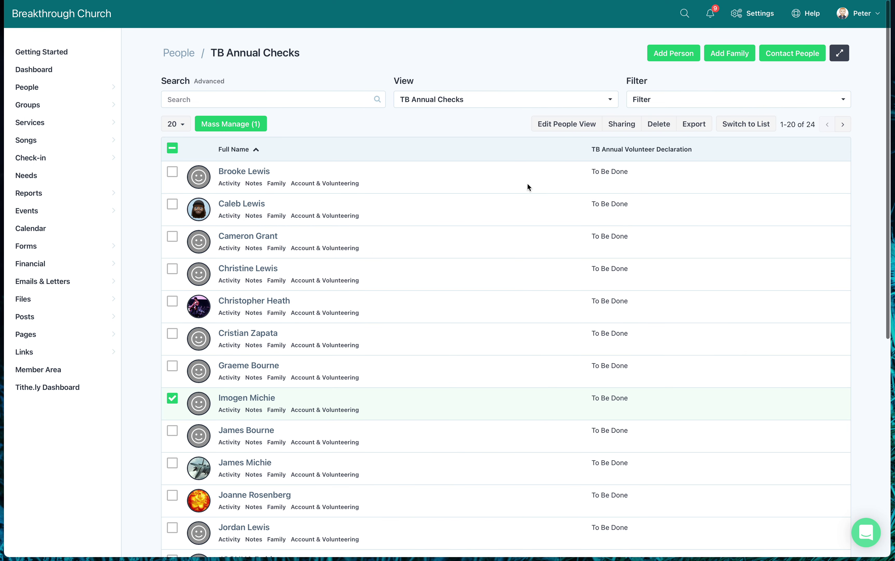
{"action": "scroll", "coordinate": [527, 186], "scroll_direction": "down", "scroll_amount": 1}
{"action": "scroll", "coordinate": [529, 186], "scroll_direction": "down", "scroll_amount": 2}
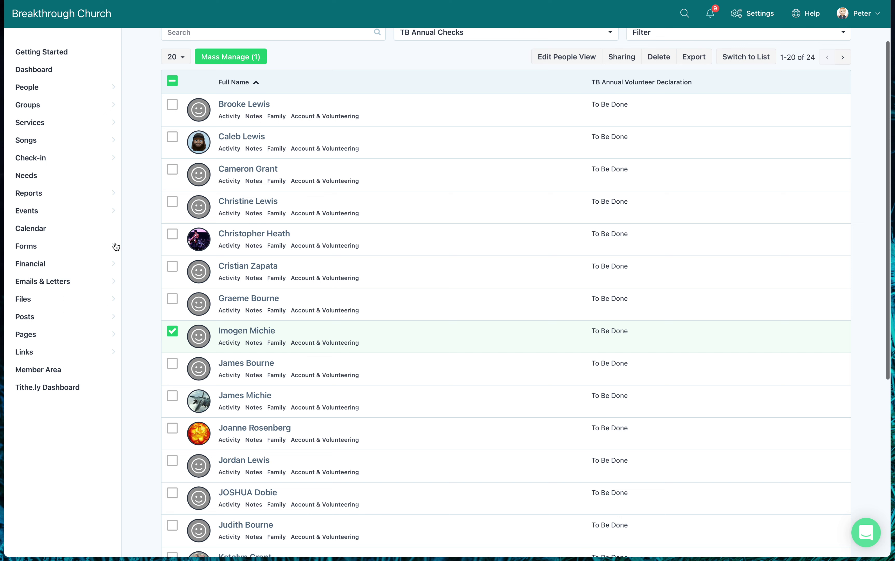
Go to Forms and page forward to forms 21-26, where the volunteer declaration forms are.
{"action": "left_click", "coordinate": [53, 254]}
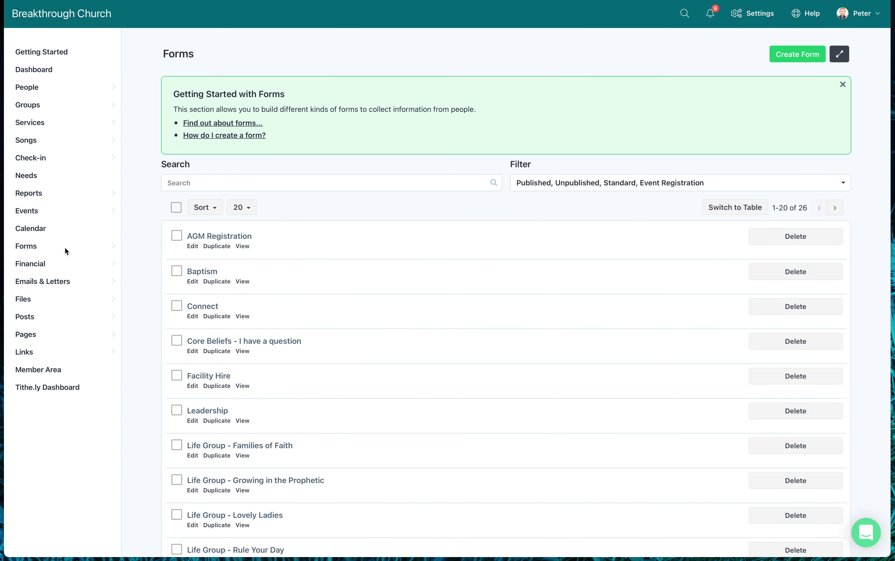
{"action": "scroll", "coordinate": [208, 276], "scroll_direction": "down", "scroll_amount": 12}
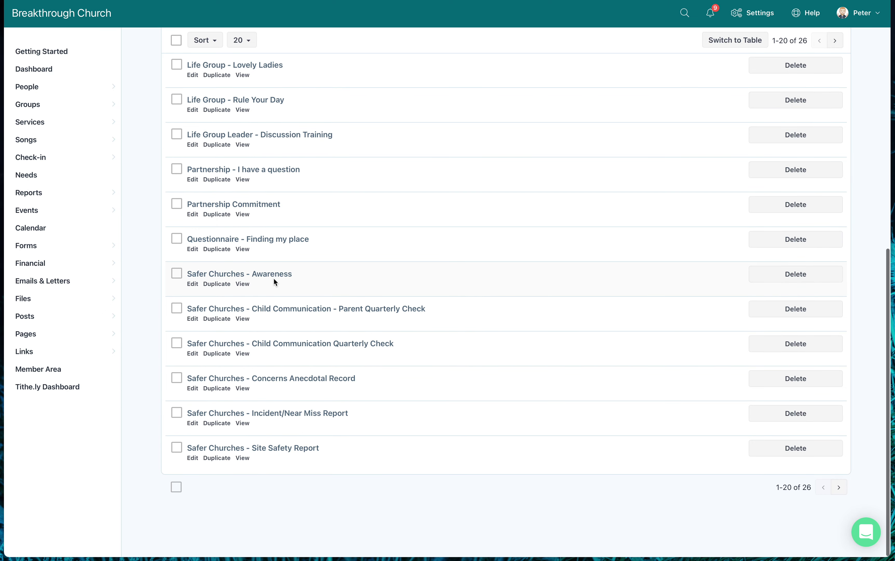
{"action": "scroll", "coordinate": [274, 280], "scroll_direction": "up", "scroll_amount": 2}
{"action": "scroll", "coordinate": [276, 282], "scroll_direction": "down", "scroll_amount": 4}
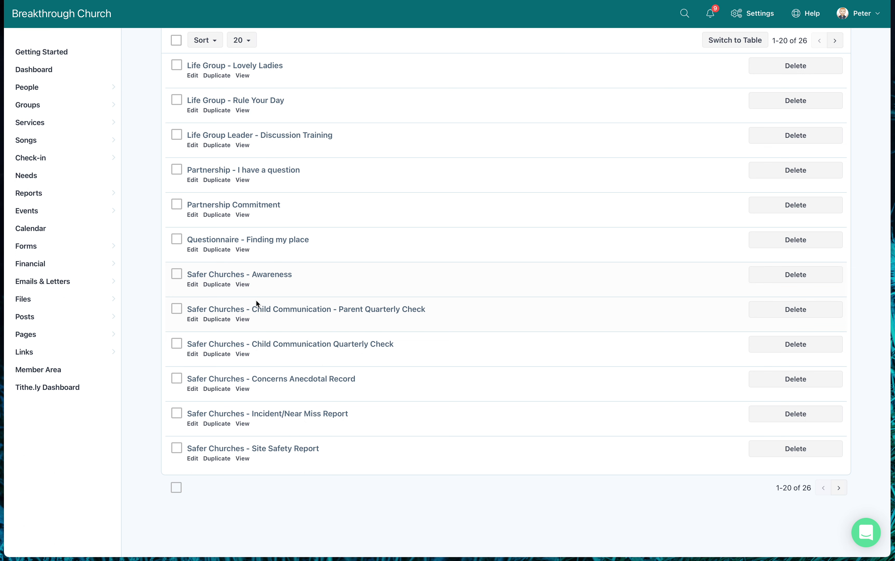
{"action": "scroll", "coordinate": [256, 303], "scroll_direction": "up", "scroll_amount": 5}
{"action": "scroll", "coordinate": [256, 303], "scroll_direction": "down", "scroll_amount": 5}
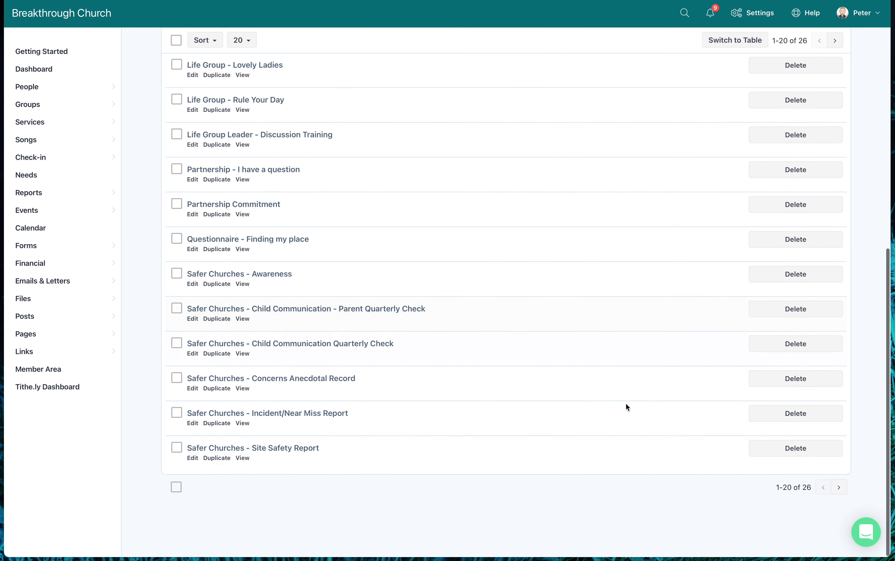
{"action": "left_click", "coordinate": [839, 487]}
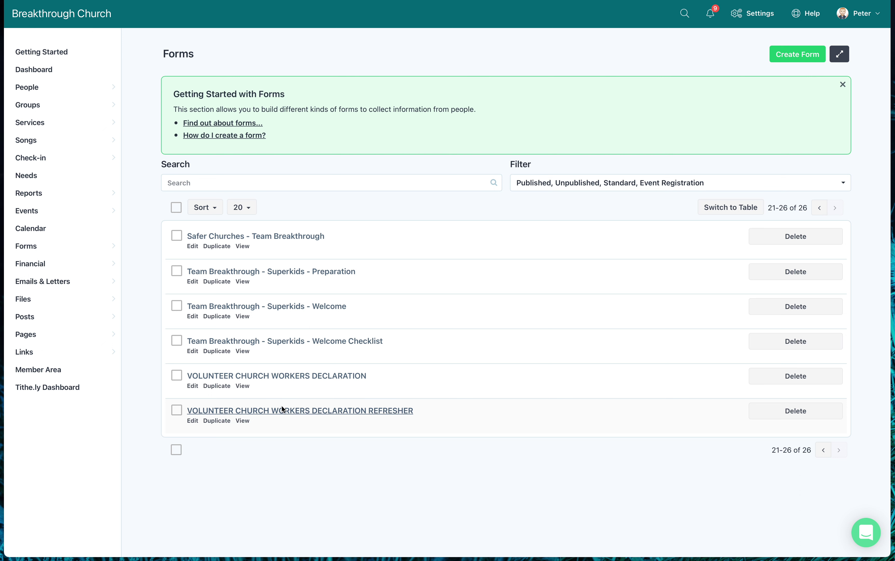
Edit the VOLUNTEER CHURCH WORKERS DECLARATION REFRESHER form, reviewing its Layout down to Submissions.
{"action": "left_click", "coordinate": [193, 422]}
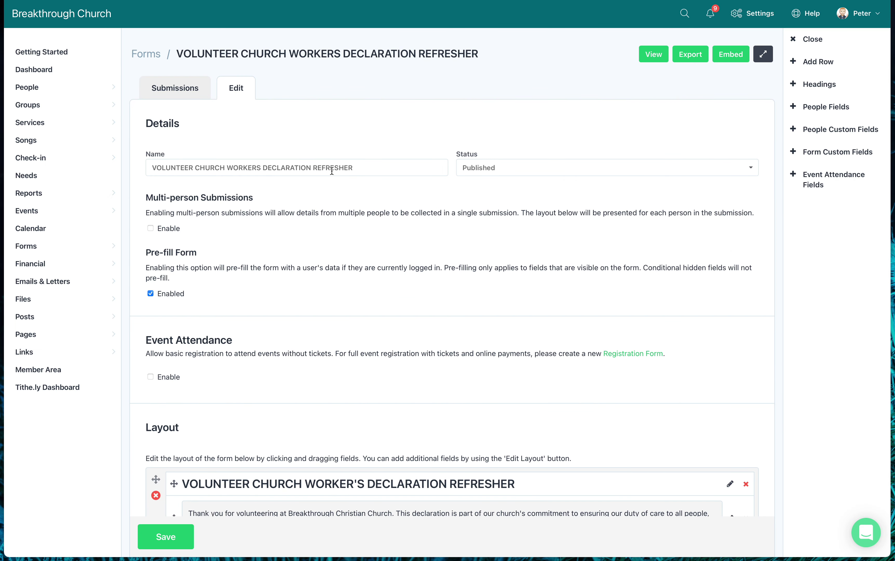
{"action": "scroll", "coordinate": [326, 197], "scroll_direction": "down", "scroll_amount": 5}
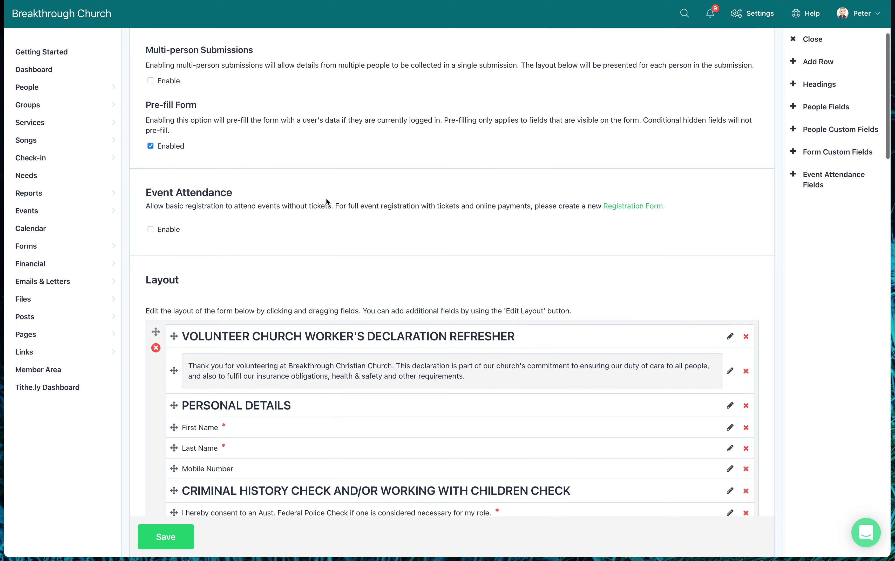
{"action": "scroll", "coordinate": [327, 199], "scroll_direction": "down", "scroll_amount": 5}
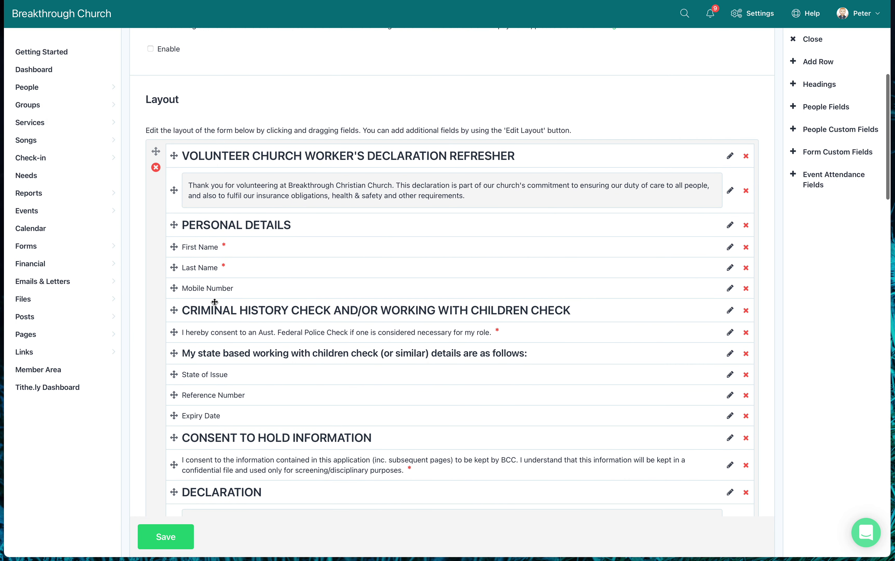
{"action": "scroll", "coordinate": [238, 342], "scroll_direction": "down", "scroll_amount": 4}
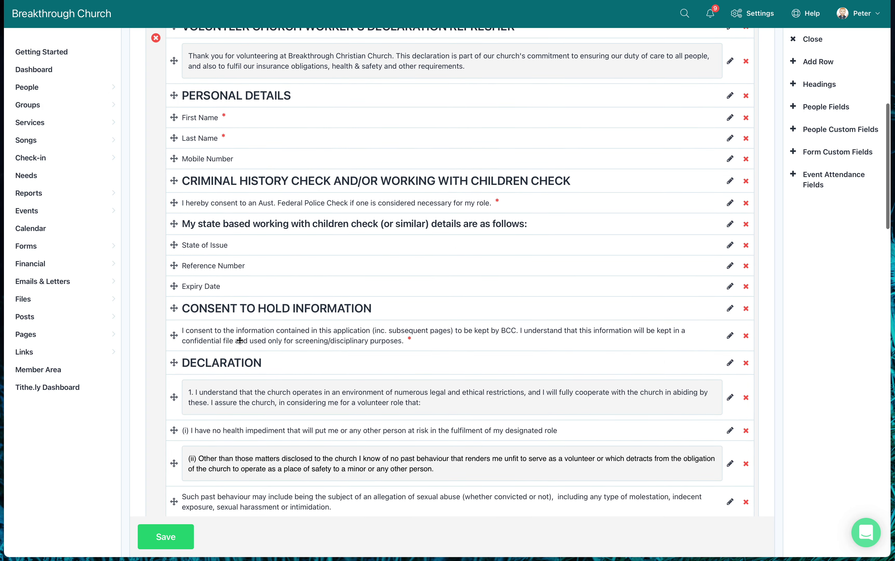
{"action": "scroll", "coordinate": [240, 340], "scroll_direction": "up", "scroll_amount": 3}
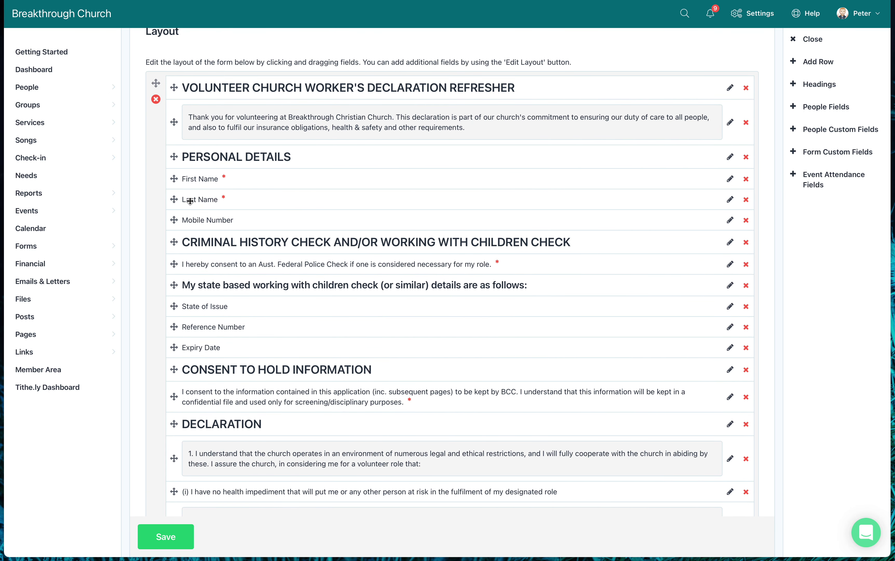
{"action": "scroll", "coordinate": [243, 231], "scroll_direction": "down", "scroll_amount": 3}
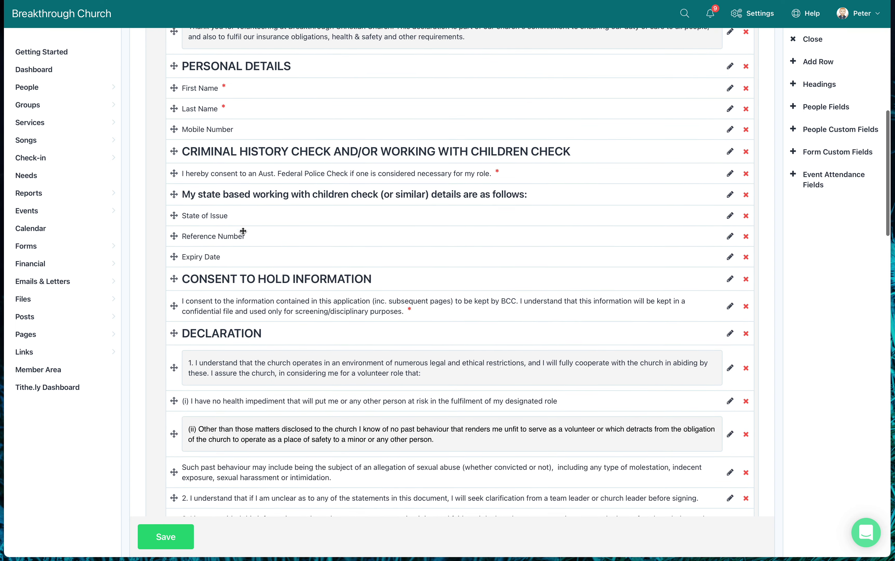
{"action": "scroll", "coordinate": [243, 231], "scroll_direction": "down", "scroll_amount": 10}
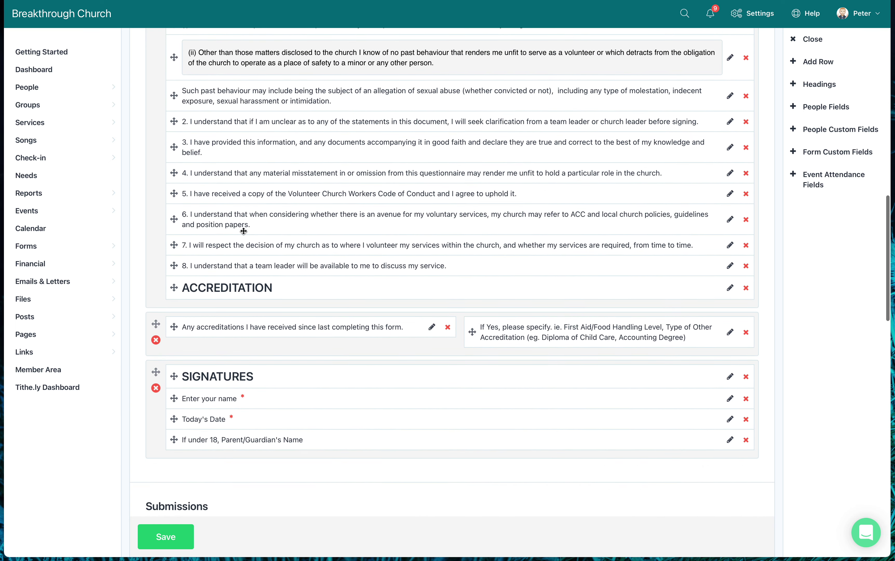
{"action": "scroll", "coordinate": [243, 231], "scroll_direction": "down", "scroll_amount": 5}
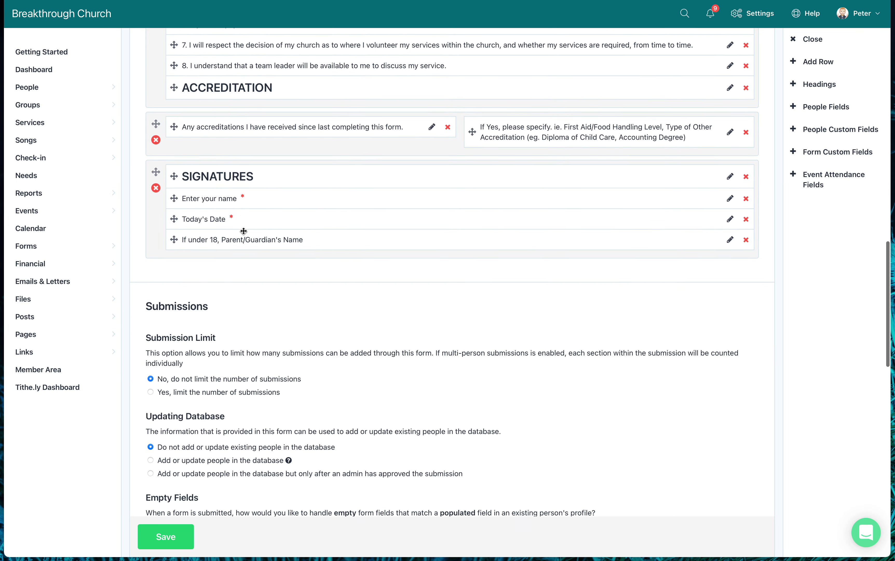
{"action": "scroll", "coordinate": [243, 231], "scroll_direction": "down", "scroll_amount": 10}
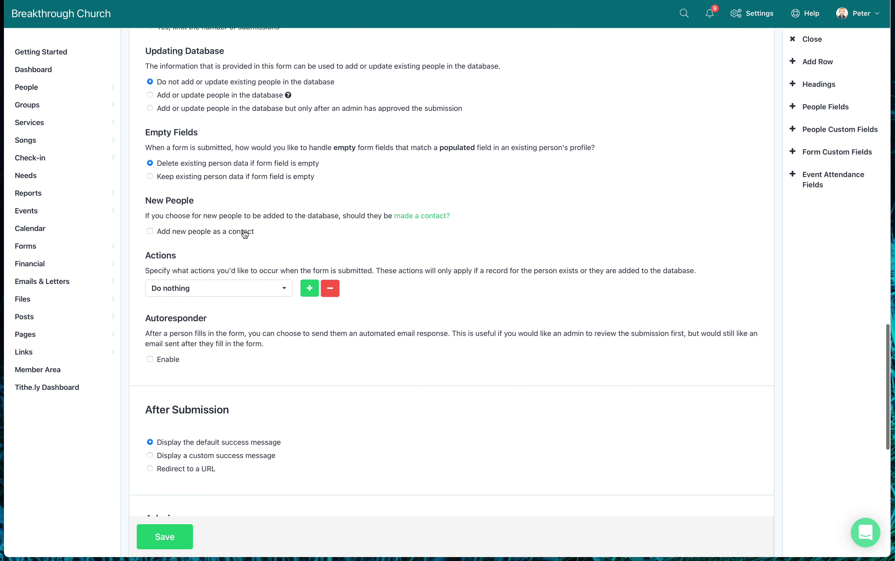
Add a Change Person's Field submission action, initially People Category set to Congregation / Members.
{"action": "left_click", "coordinate": [286, 276]}
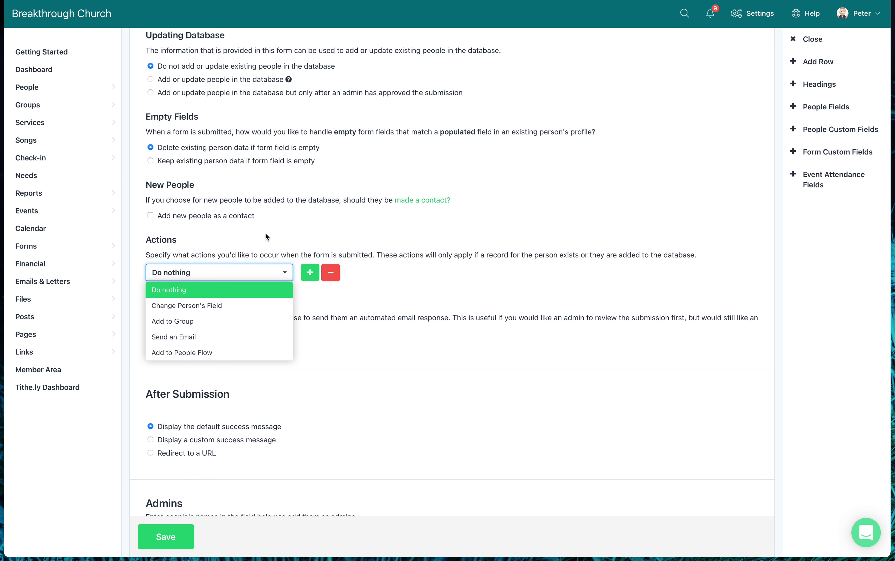
{"action": "scroll", "coordinate": [283, 234], "scroll_direction": "up", "scroll_amount": 1}
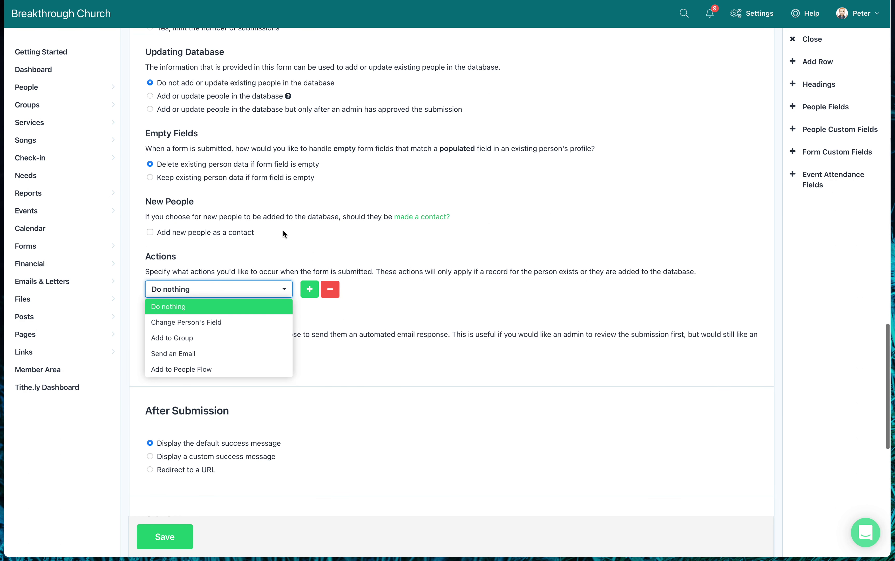
{"action": "scroll", "coordinate": [283, 230], "scroll_direction": "down", "scroll_amount": 1}
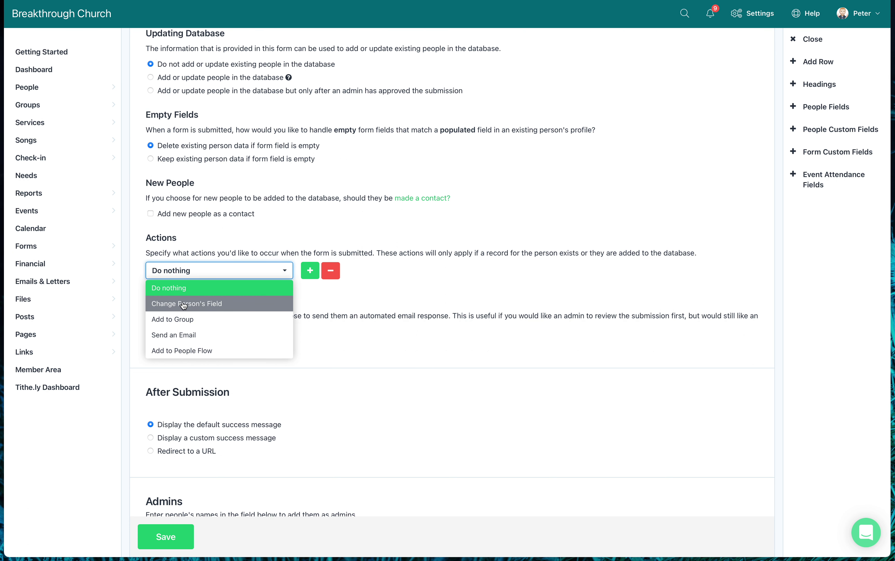
{"action": "left_click", "coordinate": [199, 304]}
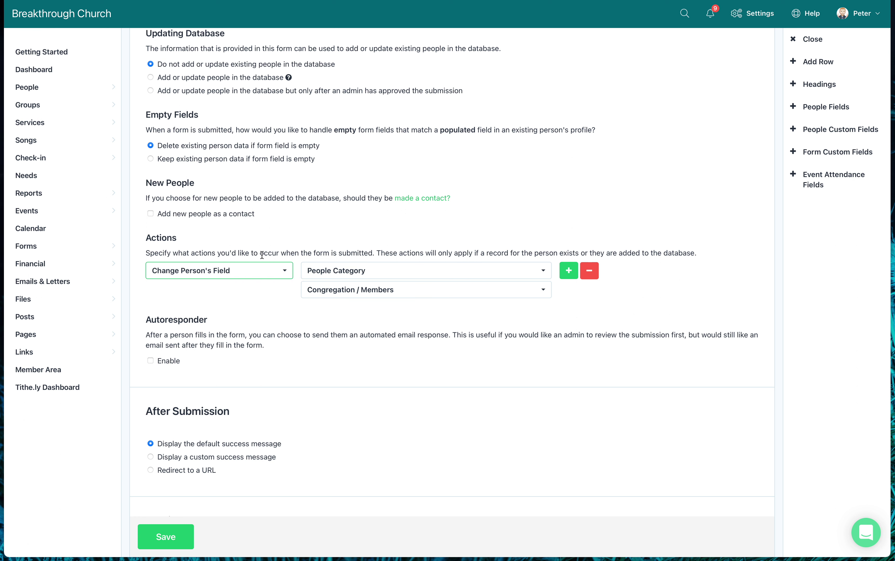
{"action": "scroll", "coordinate": [356, 255], "scroll_direction": "up", "scroll_amount": 1}
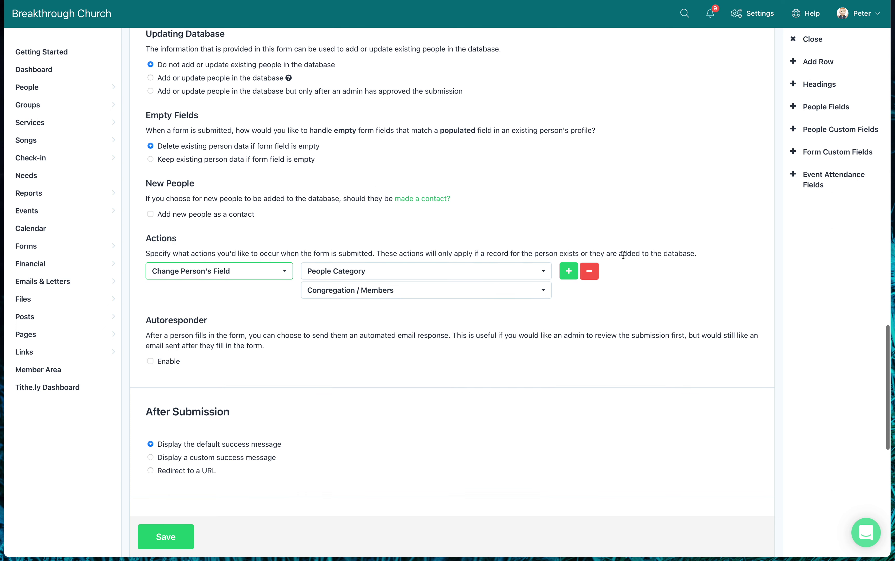
{"action": "scroll", "coordinate": [612, 241], "scroll_direction": "up", "scroll_amount": 10}
{"action": "scroll", "coordinate": [612, 243], "scroll_direction": "up", "scroll_amount": 10}
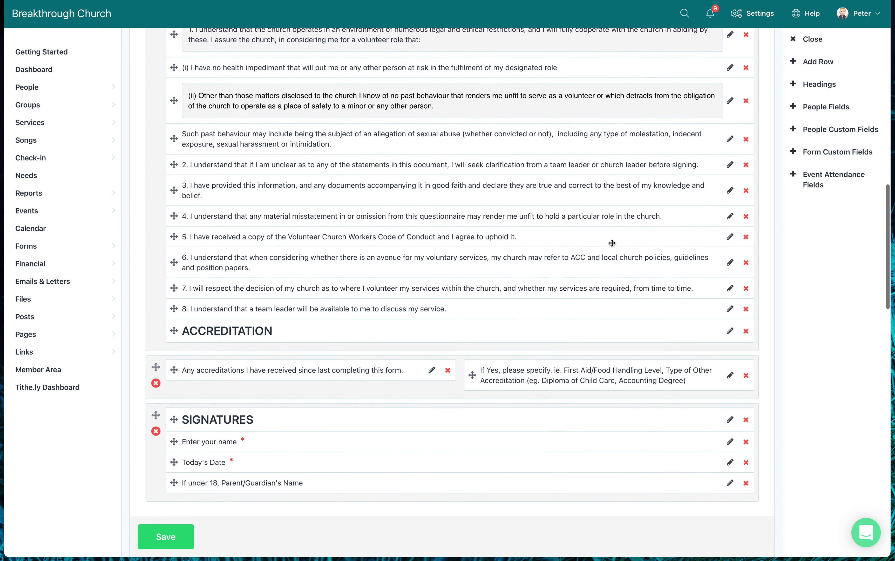
{"action": "scroll", "coordinate": [612, 243], "scroll_direction": "up", "scroll_amount": 5}
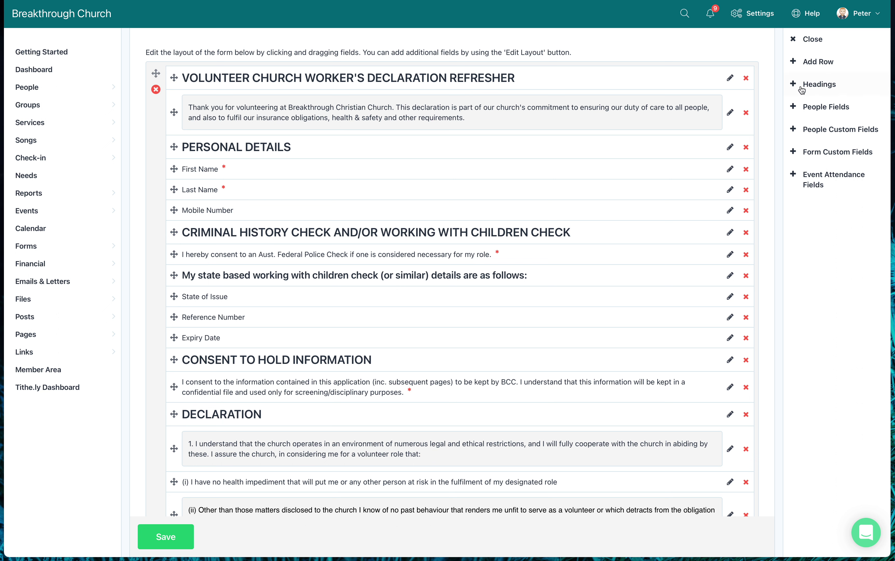
Add an Email Address field below Last Name, labelled '(as per your Elvanto Login)' and required.
{"action": "left_click", "coordinate": [796, 111]}
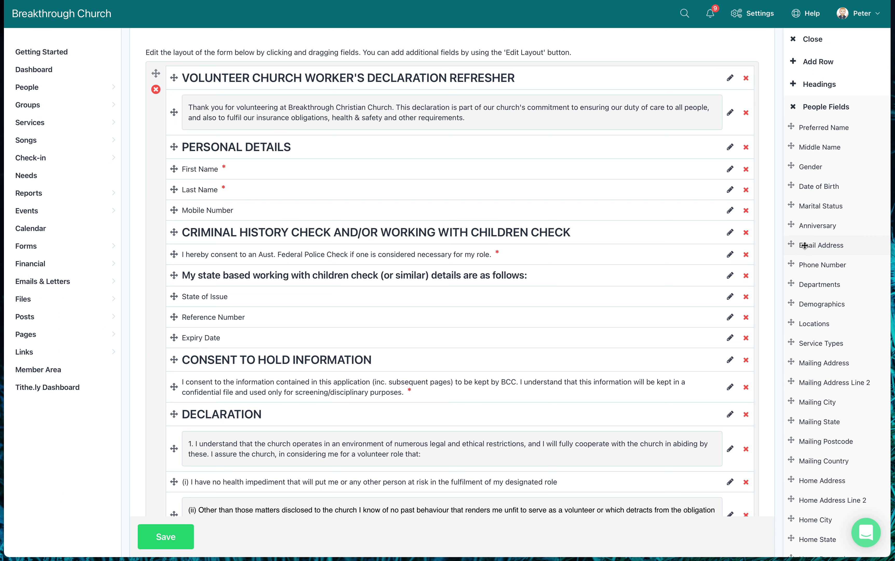
{"action": "left_click_drag", "start_coordinate": [791, 245], "coordinate": [181, 212]}
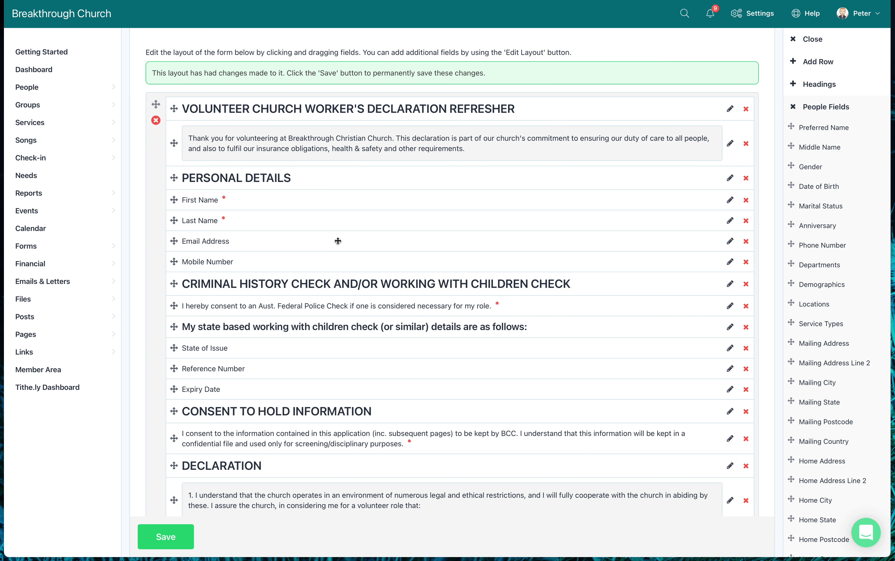
{"action": "left_click", "coordinate": [730, 243]}
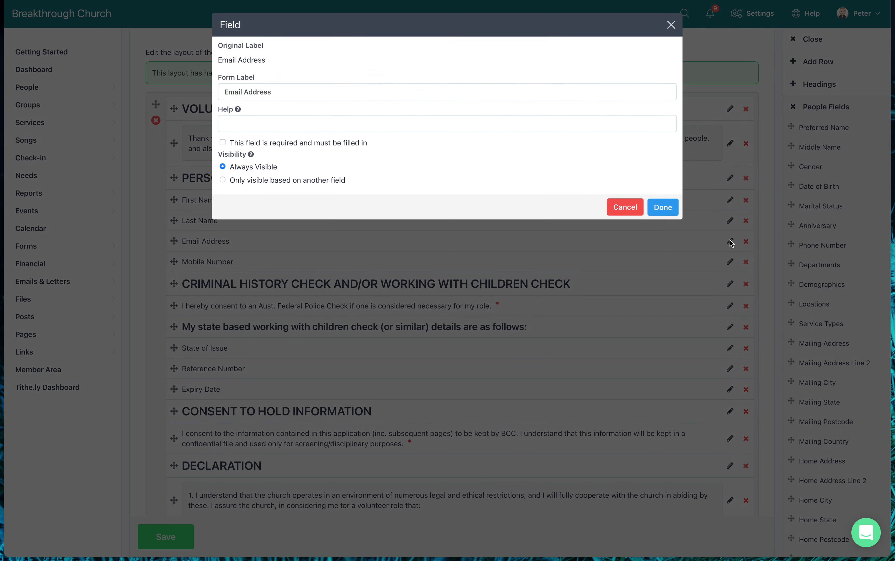
{"action": "left_click", "coordinate": [338, 98]}
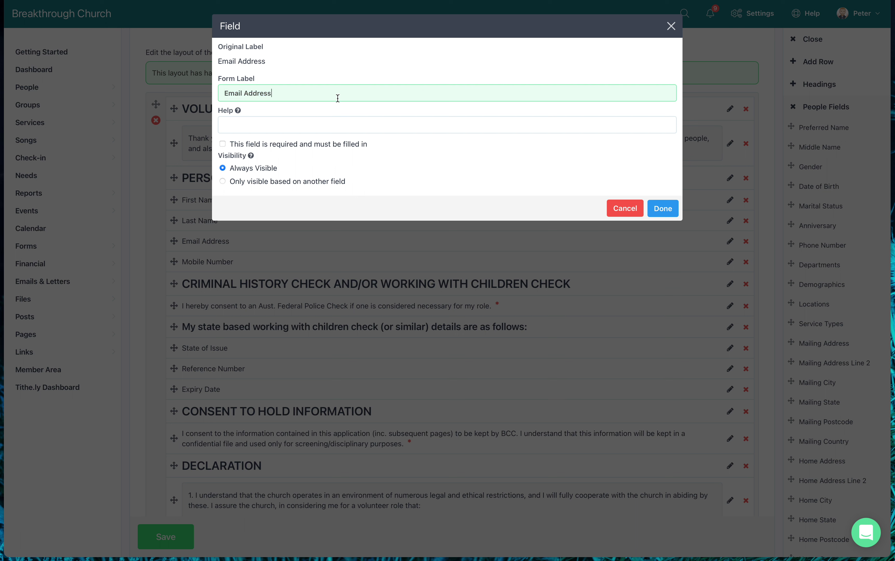
{"action": "type", "text": "(as per your Elvanto Login"}
{"action": "left_click", "coordinate": [223, 144]}
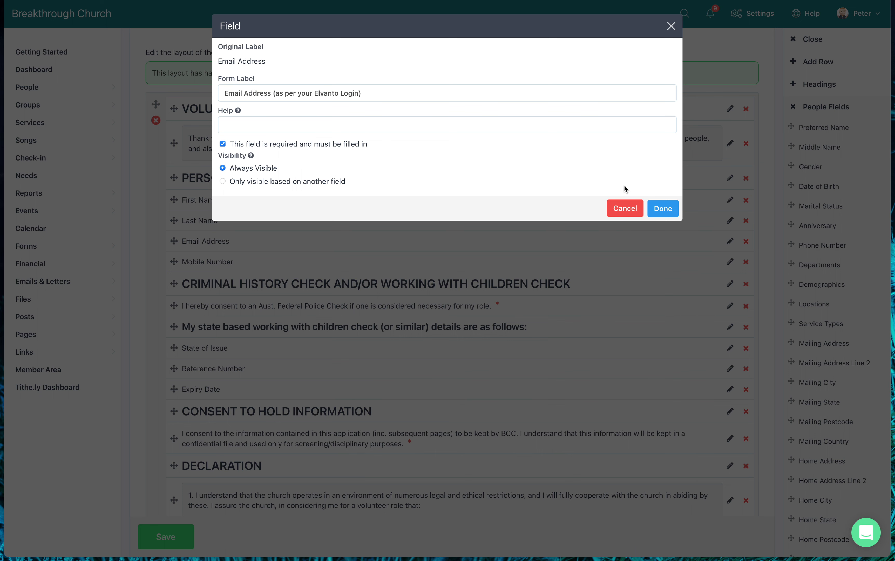
{"action": "left_click", "coordinate": [676, 214]}
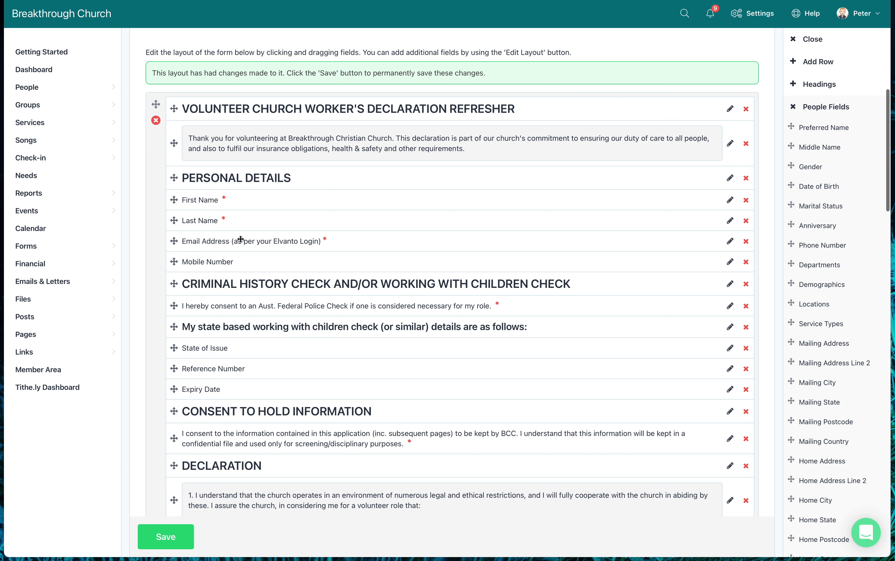
Change the action's field to TB Annual Volunteer Declaration with value Completed.
{"action": "scroll", "coordinate": [282, 263], "scroll_direction": "down", "scroll_amount": 6}
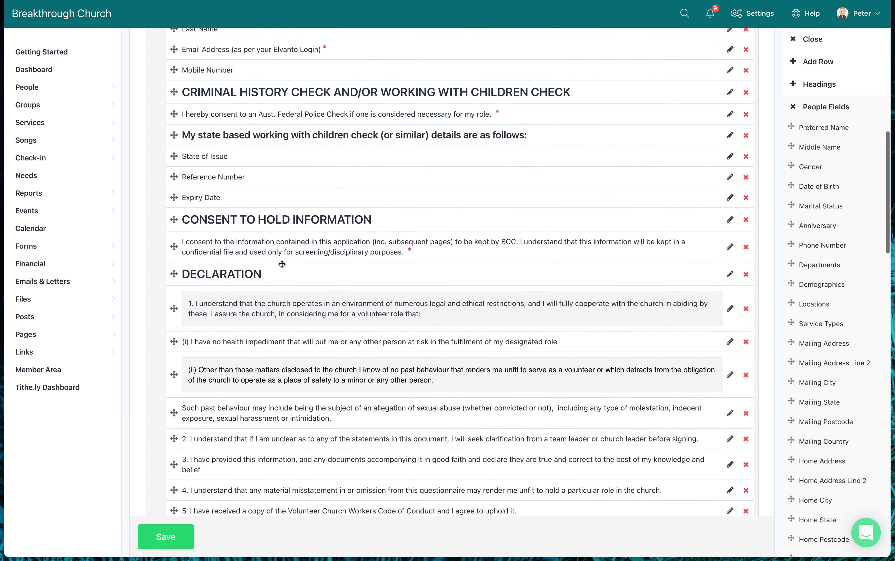
{"action": "scroll", "coordinate": [282, 263], "scroll_direction": "down", "scroll_amount": 15}
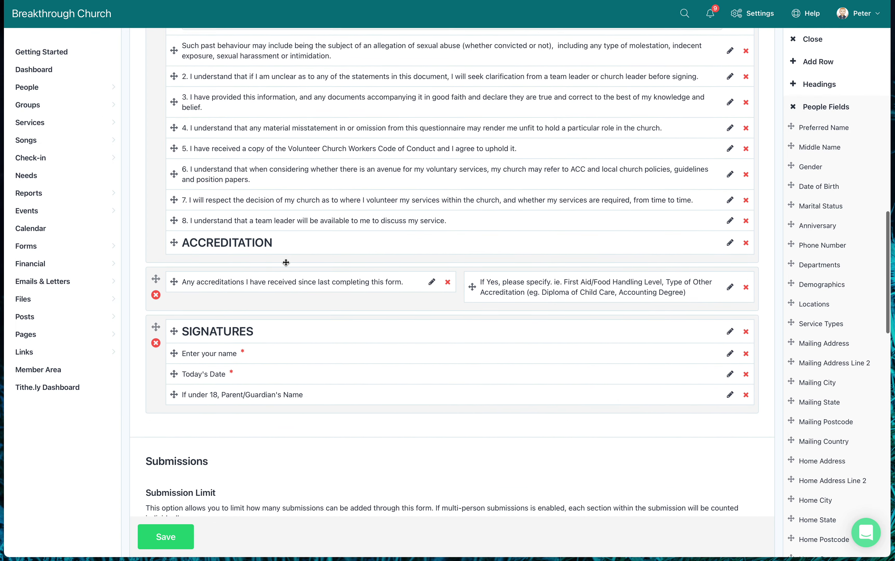
{"action": "scroll", "coordinate": [286, 262], "scroll_direction": "down", "scroll_amount": 8}
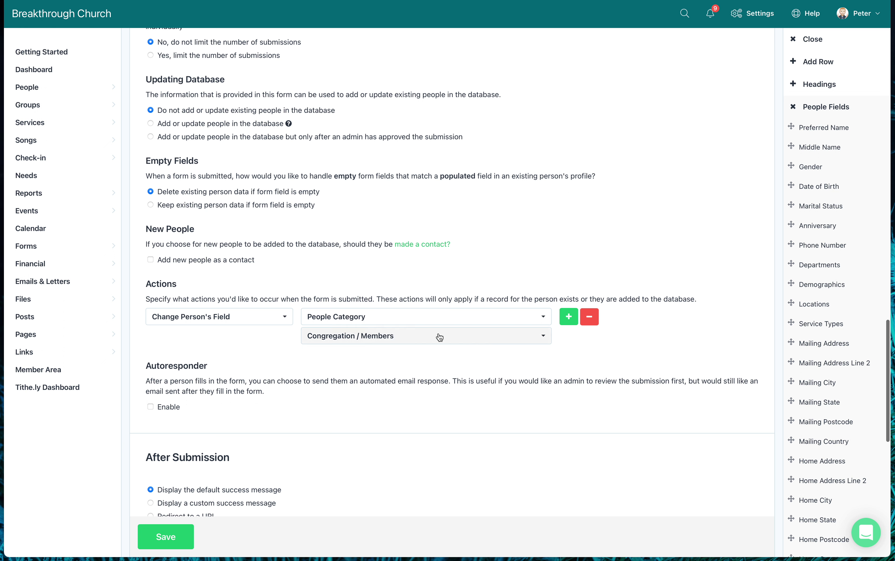
{"action": "left_click", "coordinate": [544, 319]}
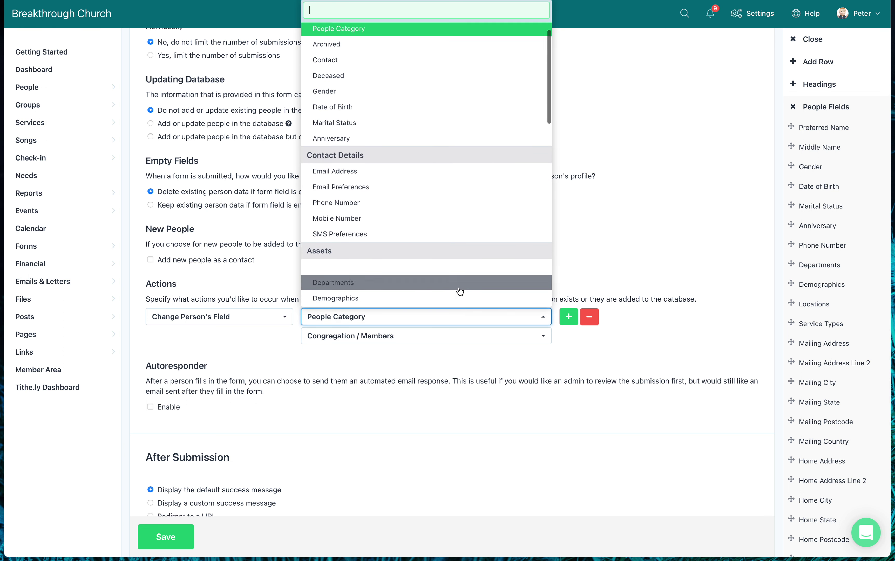
{"action": "scroll", "coordinate": [459, 292], "scroll_direction": "down", "scroll_amount": 10}
{"action": "scroll", "coordinate": [460, 292], "scroll_direction": "down", "scroll_amount": 2}
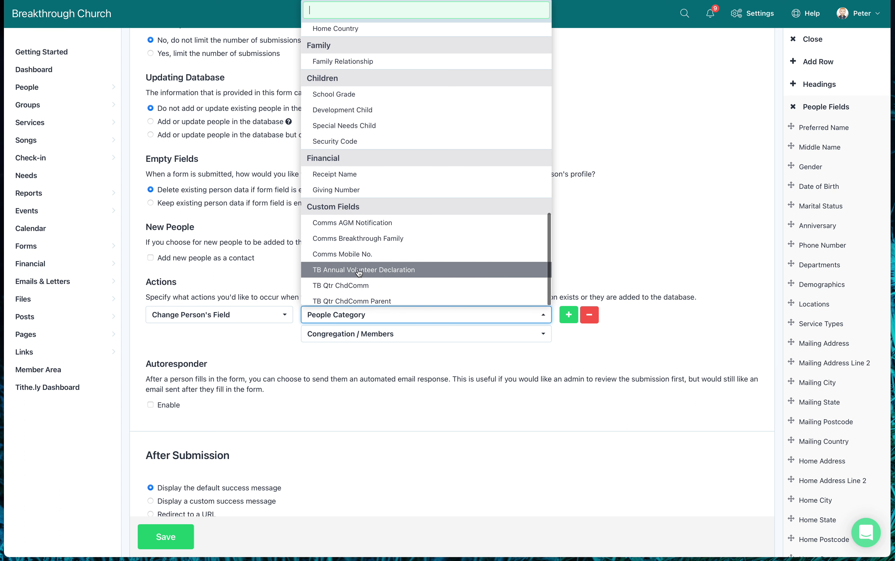
{"action": "left_click", "coordinate": [375, 271]}
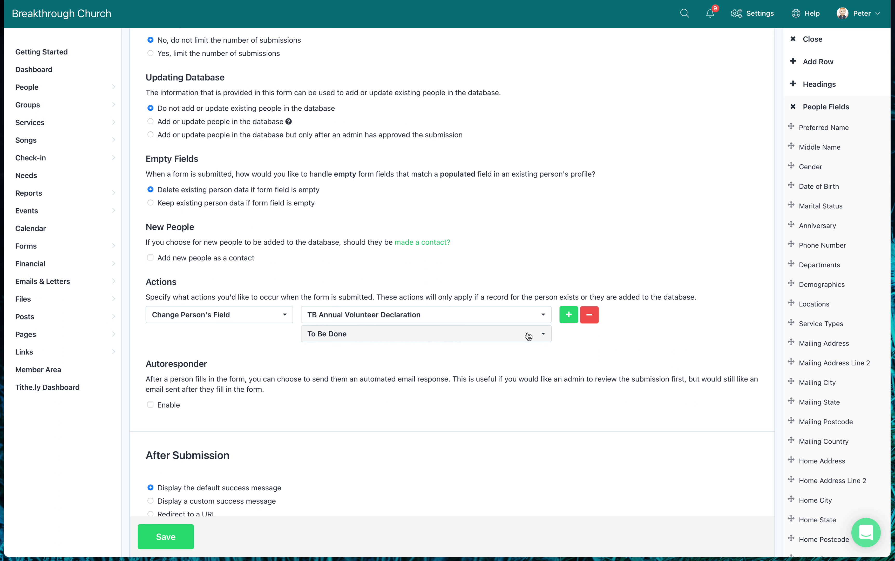
{"action": "left_click", "coordinate": [542, 336]}
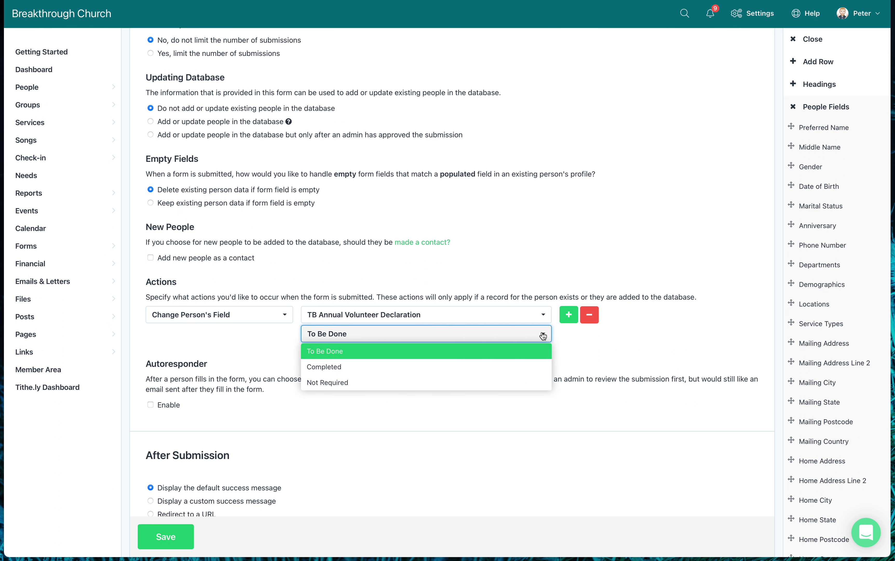
{"action": "left_click", "coordinate": [342, 368]}
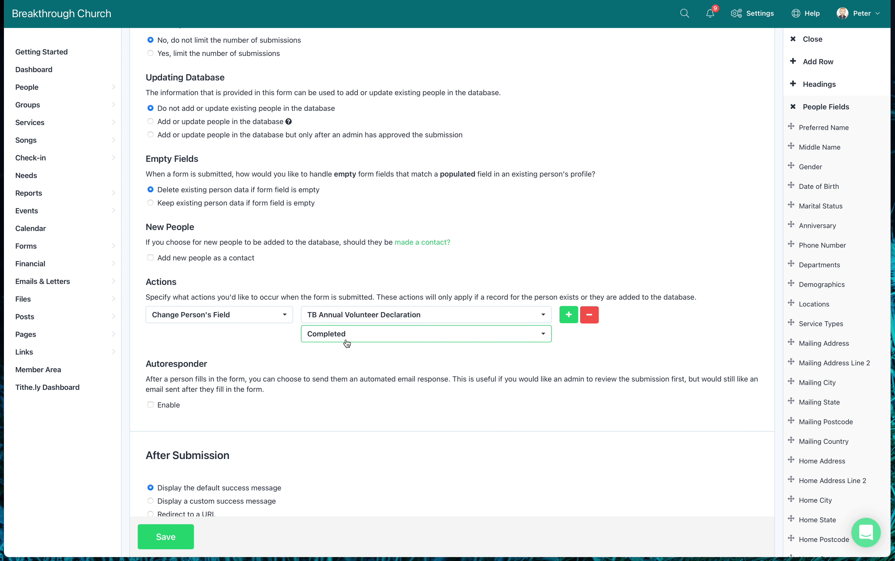
{"action": "scroll", "coordinate": [341, 292], "scroll_direction": "up", "scroll_amount": 4}
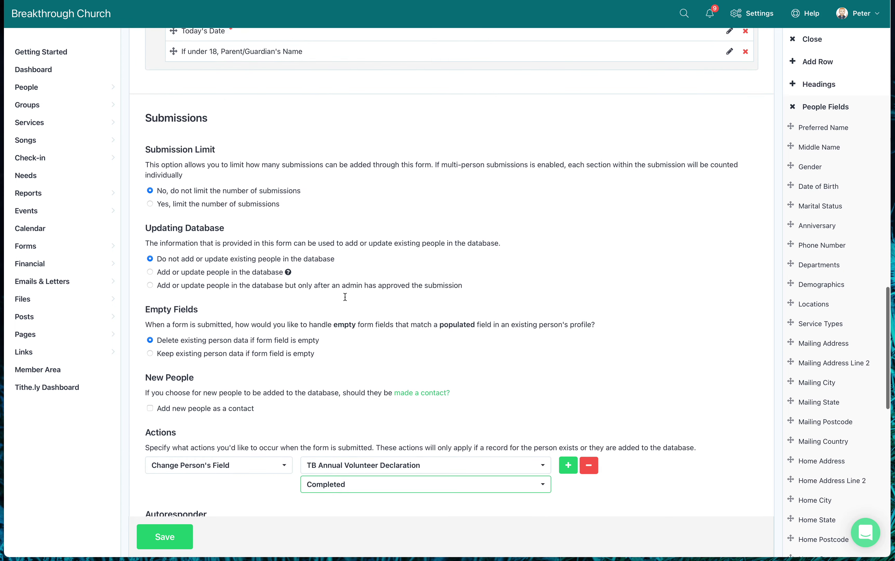
{"action": "scroll", "coordinate": [345, 296], "scroll_direction": "up", "scroll_amount": 10}
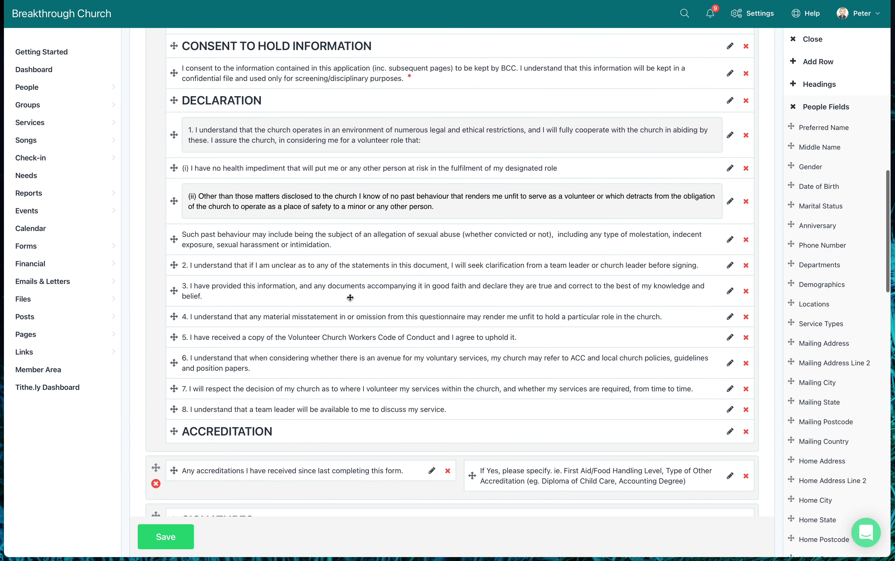
{"action": "scroll", "coordinate": [350, 298], "scroll_direction": "down", "scroll_amount": 10}
{"action": "scroll", "coordinate": [352, 301], "scroll_direction": "down", "scroll_amount": 5}
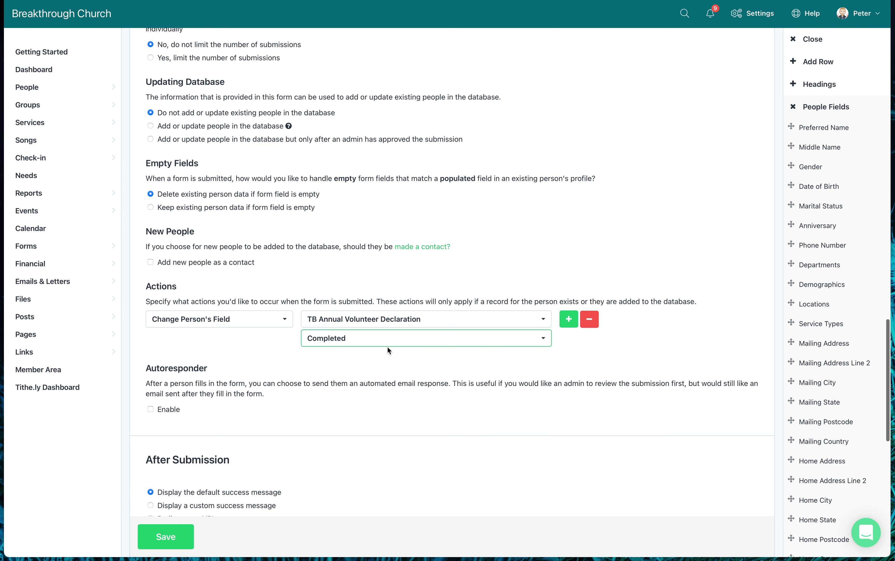
{"action": "scroll", "coordinate": [423, 359], "scroll_direction": "down", "scroll_amount": 3}
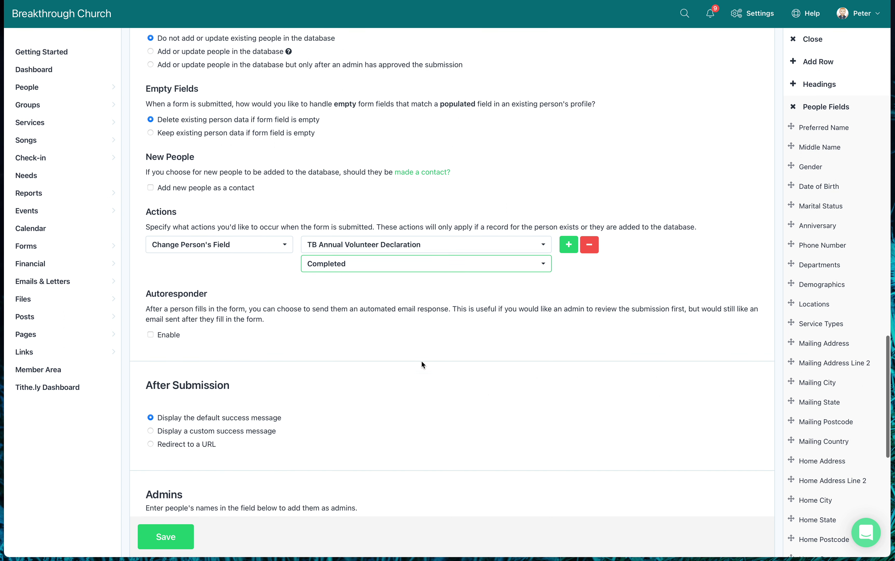
{"action": "scroll", "coordinate": [249, 474], "scroll_direction": "down", "scroll_amount": 1}
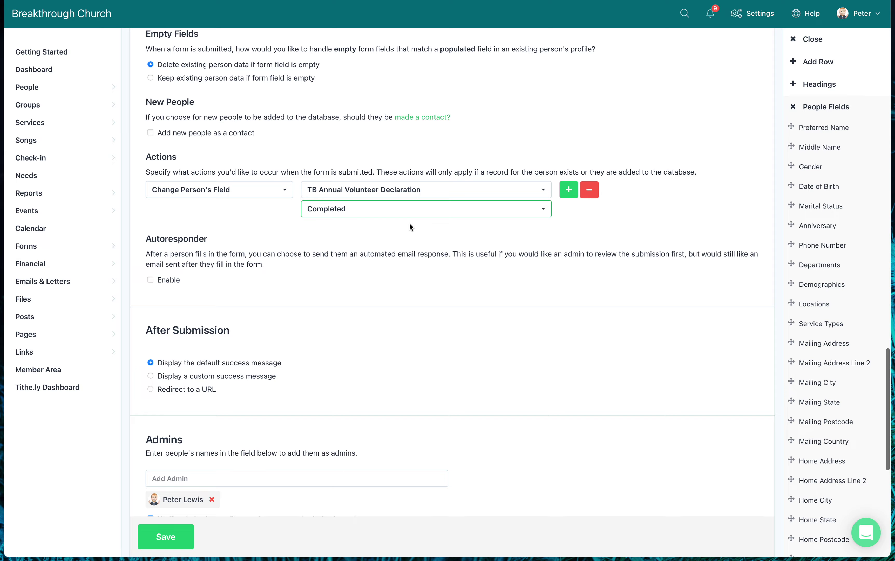
{"action": "scroll", "coordinate": [411, 226], "scroll_direction": "up", "scroll_amount": 15}
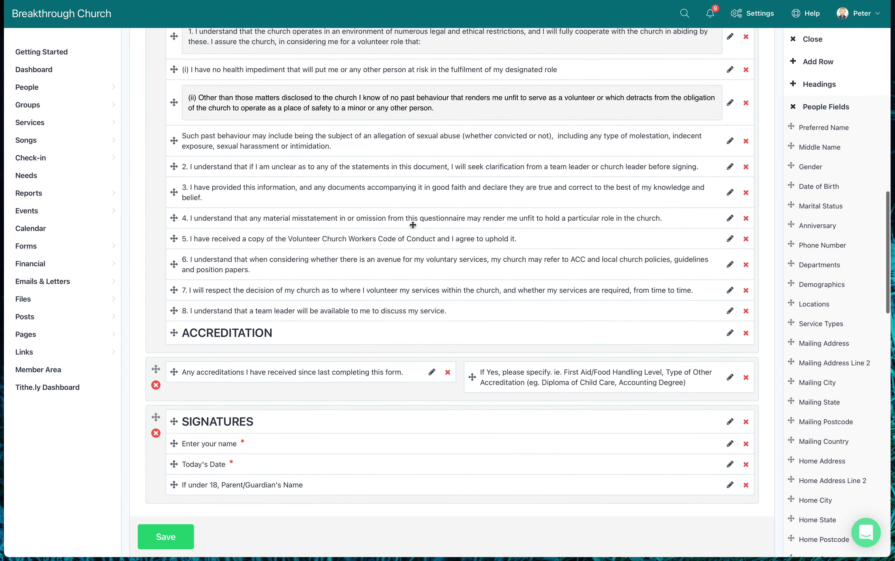
{"action": "scroll", "coordinate": [413, 224], "scroll_direction": "up", "scroll_amount": 6}
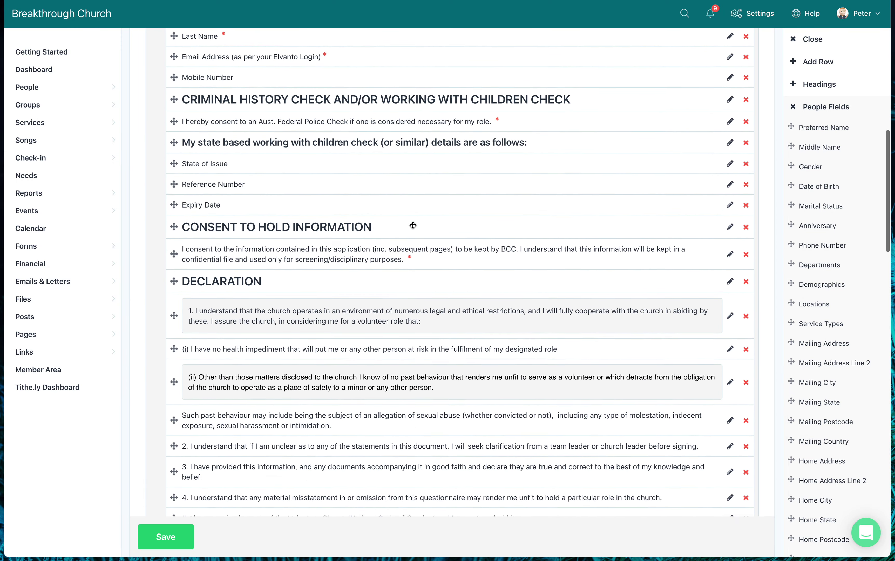
{"action": "scroll", "coordinate": [413, 225], "scroll_direction": "down", "scroll_amount": 12}
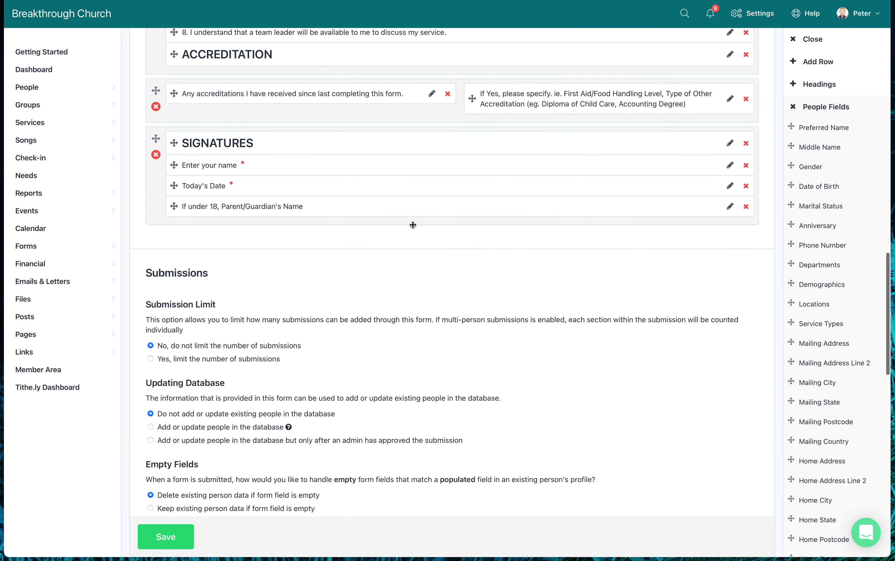
{"action": "scroll", "coordinate": [412, 226], "scroll_direction": "down", "scroll_amount": 13}
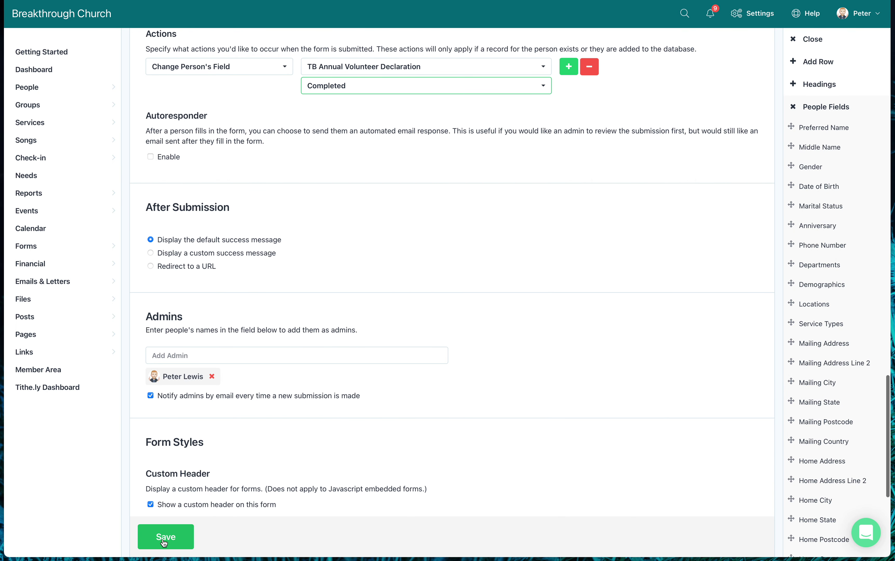
Save the refresher form, getting the 'Form saved successfully!' confirmation.
{"action": "scroll", "coordinate": [159, 23], "scroll_direction": "down", "scroll_amount": 1}
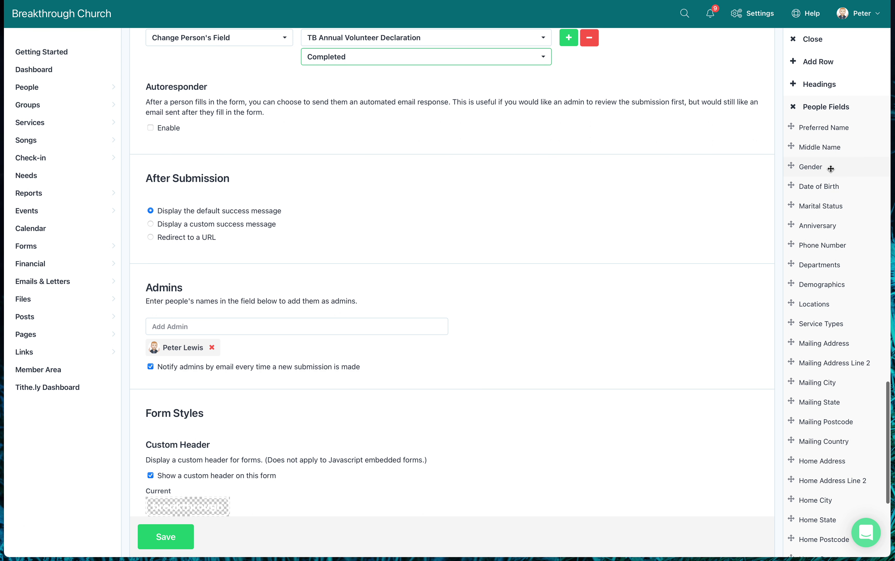
{"action": "scroll", "coordinate": [520, 237], "scroll_direction": "down", "scroll_amount": 1}
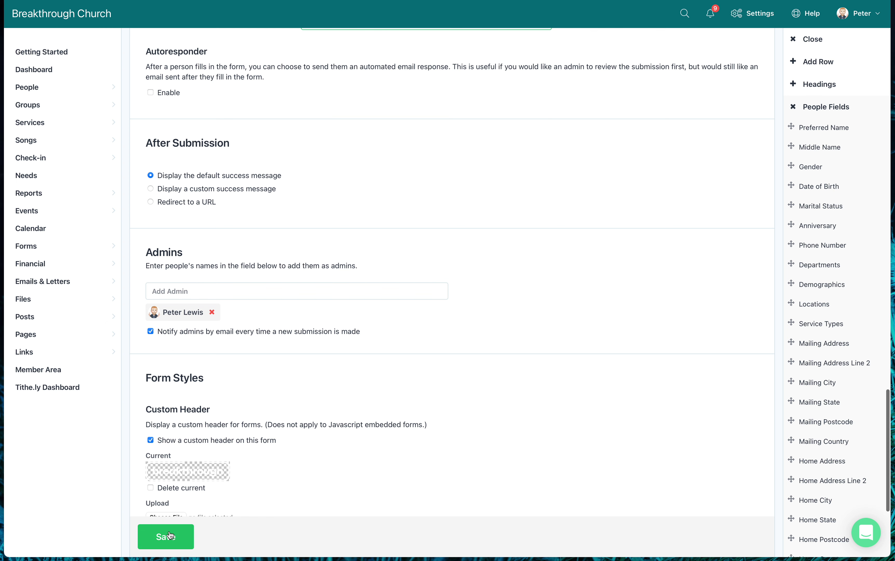
{"action": "scroll", "coordinate": [249, 345], "scroll_direction": "up", "scroll_amount": 8}
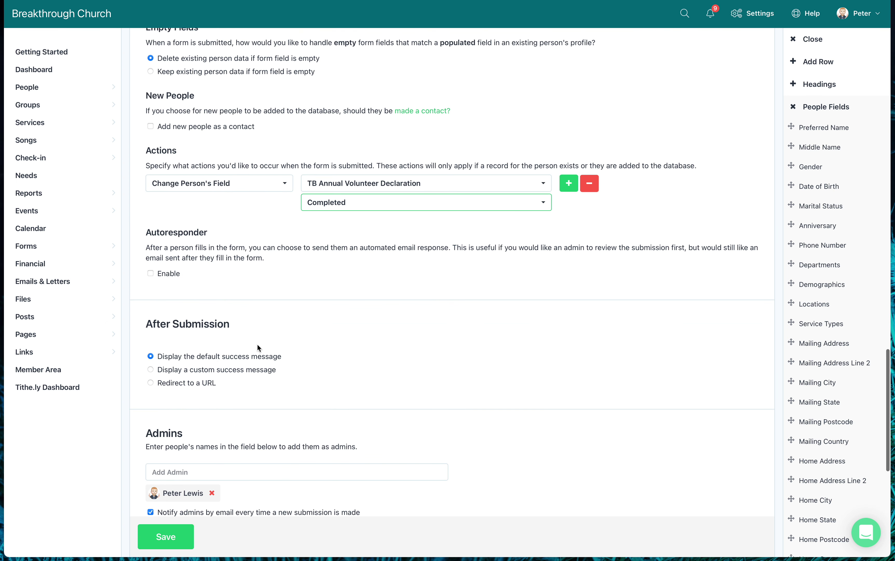
{"action": "scroll", "coordinate": [259, 344], "scroll_direction": "down", "scroll_amount": 4}
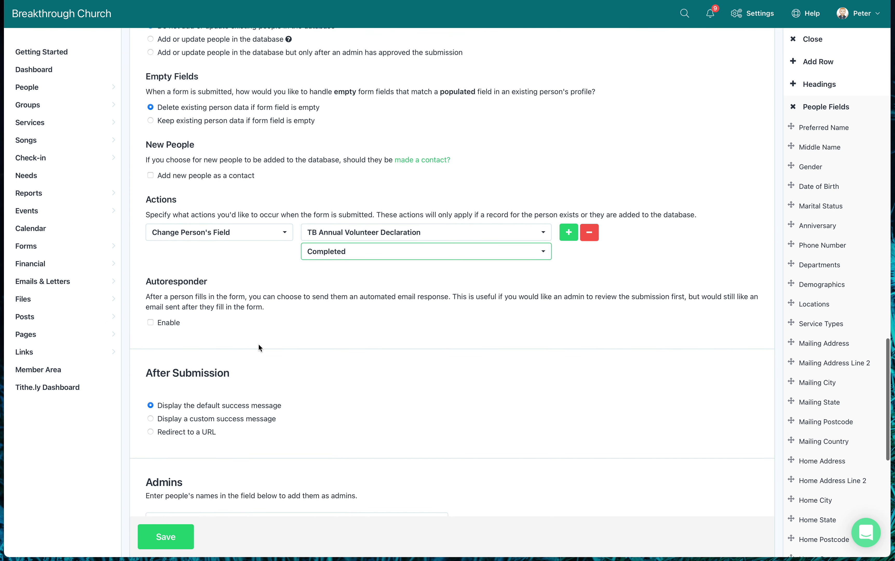
{"action": "scroll", "coordinate": [258, 345], "scroll_direction": "down", "scroll_amount": 2}
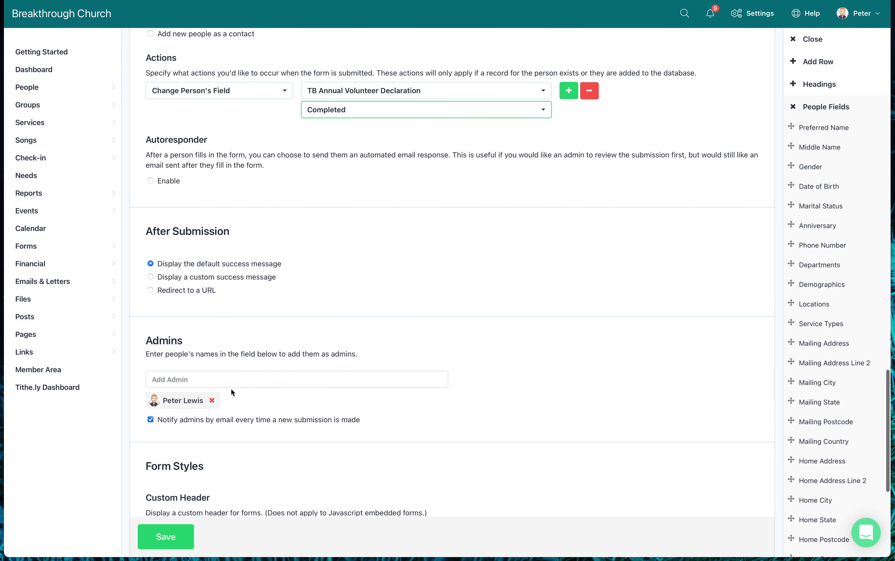
{"action": "scroll", "coordinate": [188, 455], "scroll_direction": "down", "scroll_amount": 3}
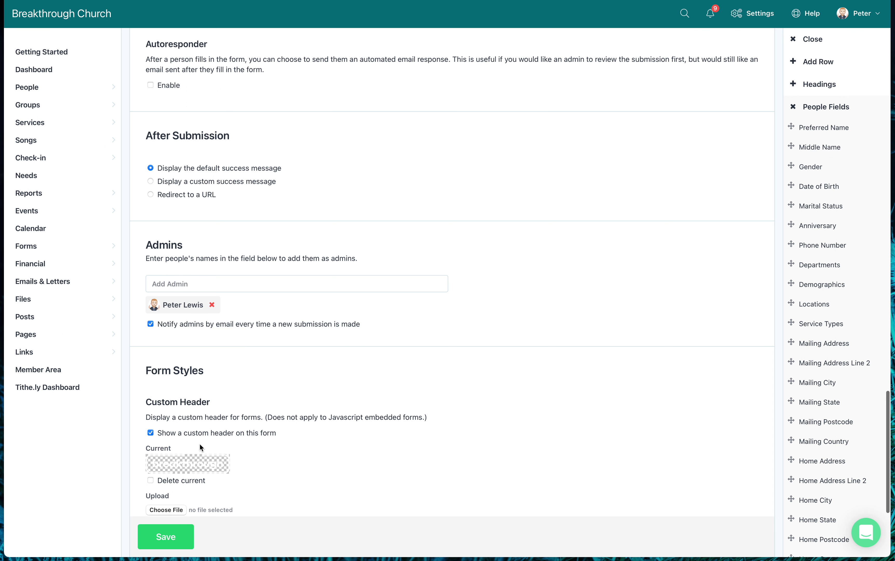
{"action": "scroll", "coordinate": [199, 443], "scroll_direction": "down", "scroll_amount": 4}
{"action": "scroll", "coordinate": [189, 480], "scroll_direction": "down", "scroll_amount": 2}
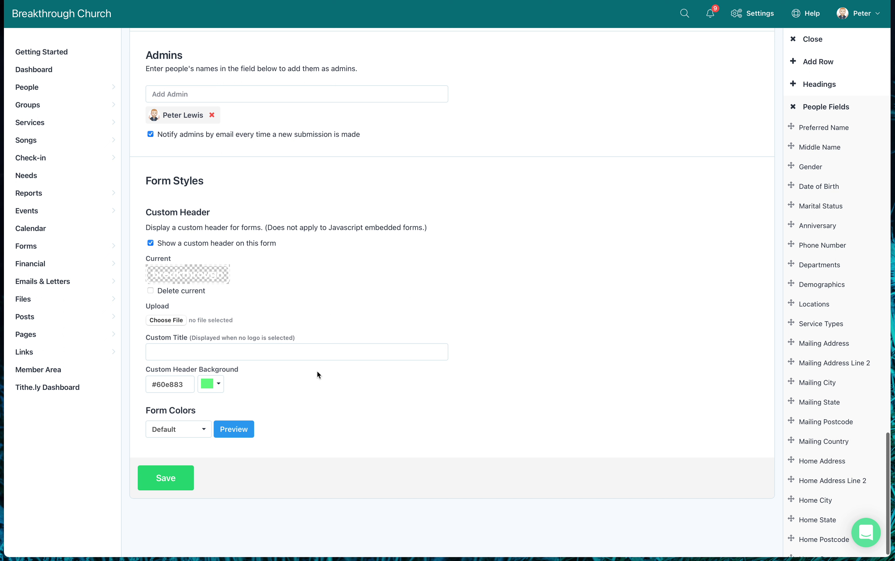
{"action": "scroll", "coordinate": [317, 372], "scroll_direction": "down", "scroll_amount": 1}
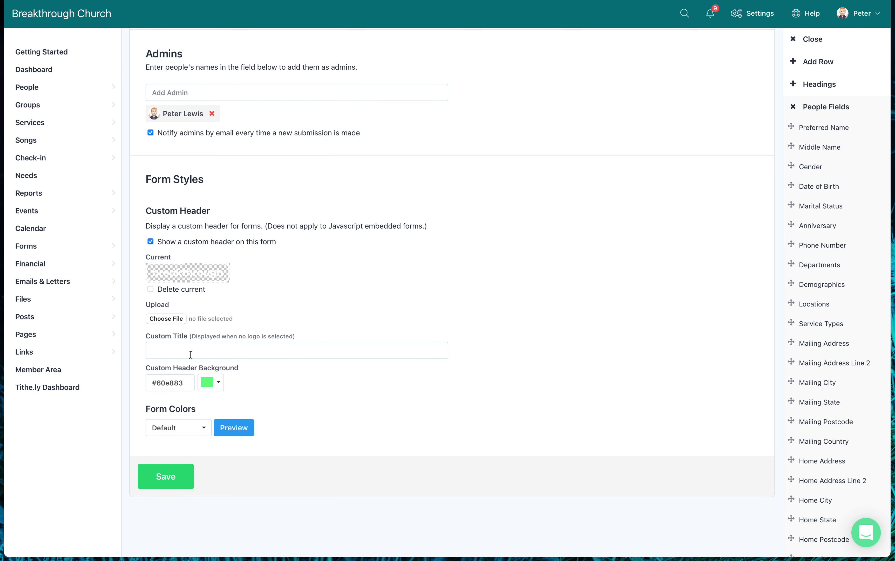
{"action": "scroll", "coordinate": [185, 415], "scroll_direction": "up", "scroll_amount": 1}
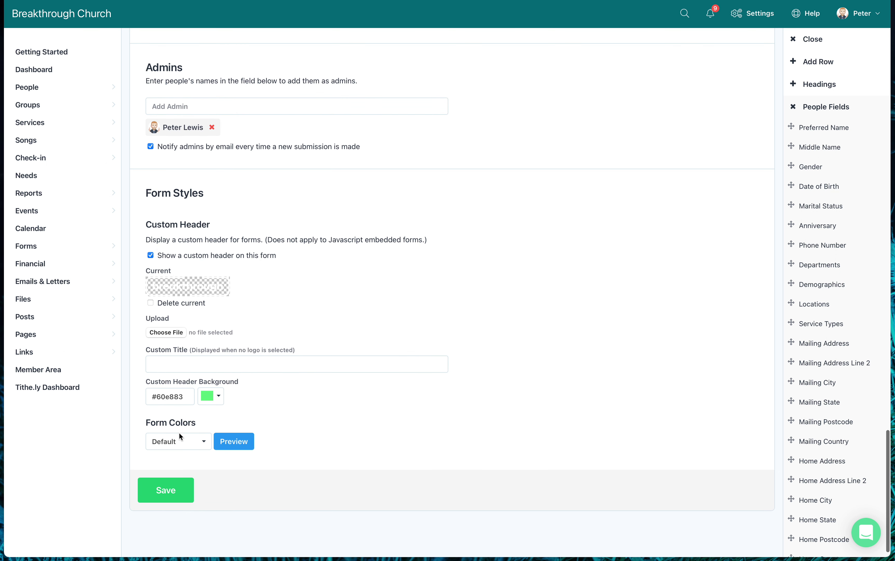
{"action": "left_click", "coordinate": [173, 490]}
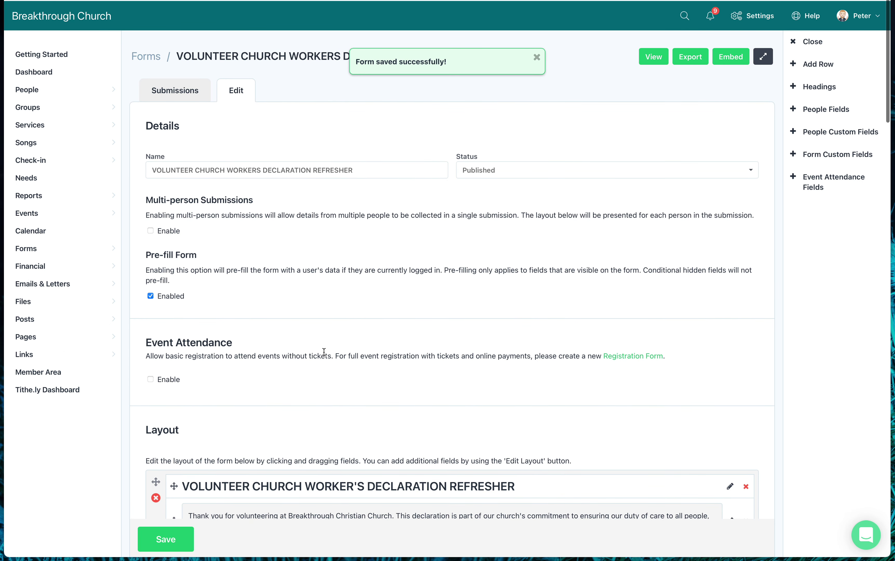
Bring up the form's link and embed codes, then close the Embed window.
{"action": "scroll", "coordinate": [325, 340], "scroll_direction": "down", "scroll_amount": 2}
{"action": "scroll", "coordinate": [489, 264], "scroll_direction": "up", "scroll_amount": 2}
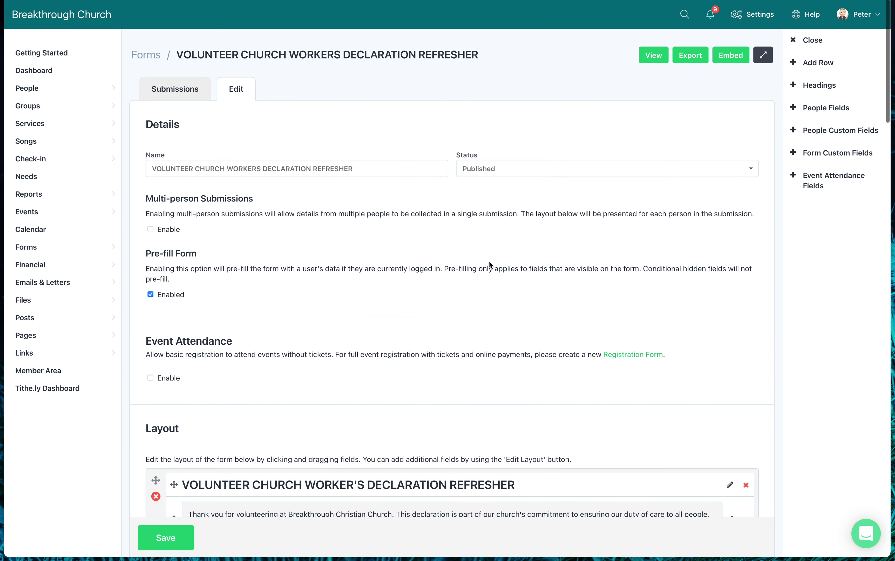
{"action": "left_click", "coordinate": [732, 55]}
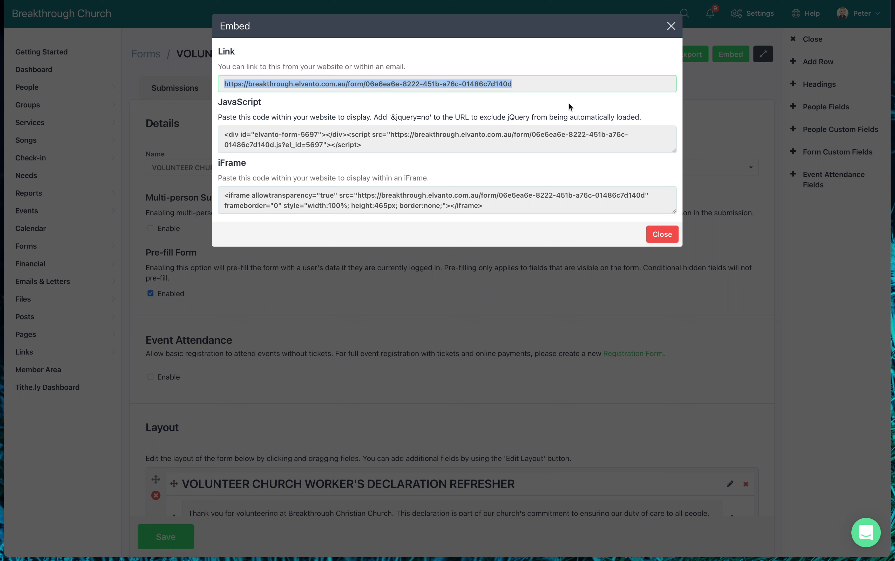
{"action": "left_click", "coordinate": [671, 25]}
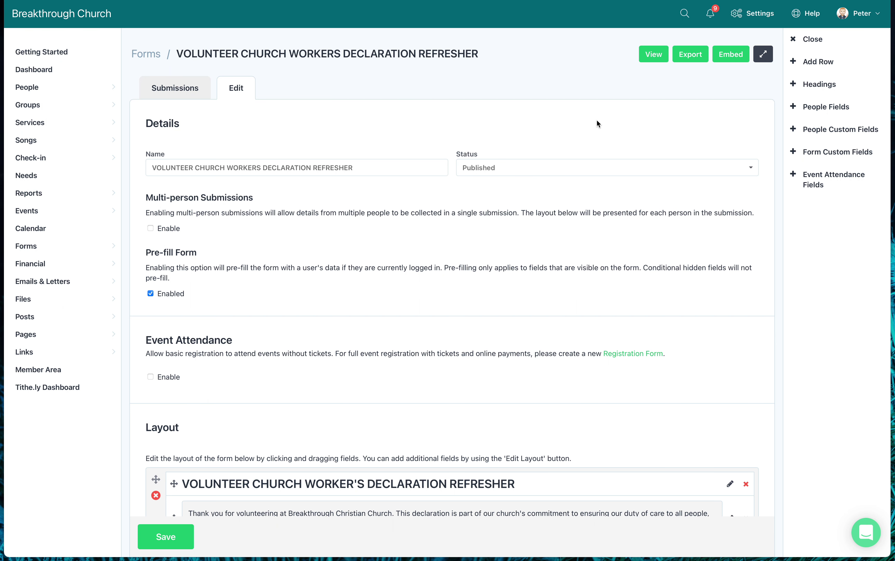
View the form's public page with pre-filled personal details, down to the check sections.
{"action": "left_click", "coordinate": [653, 55]}
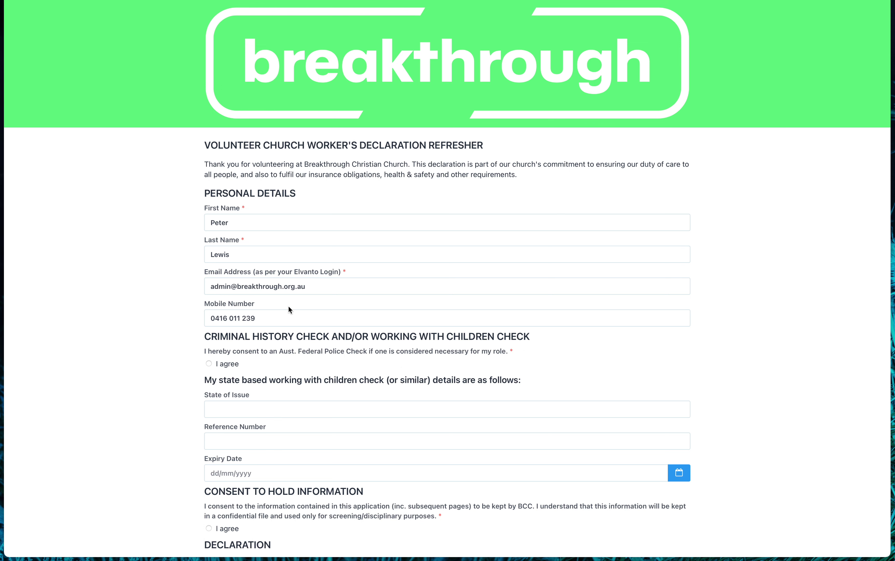
{"action": "scroll", "coordinate": [290, 288], "scroll_direction": "down", "scroll_amount": 5}
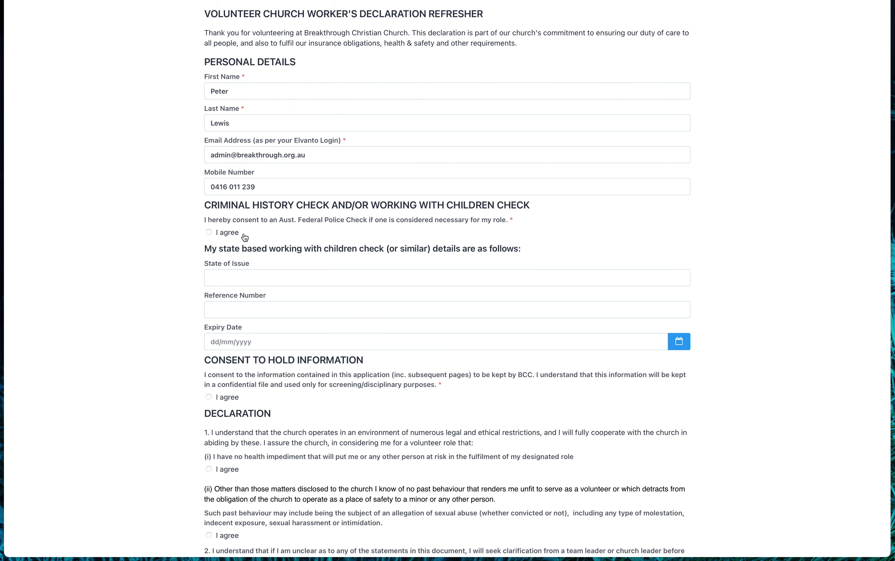
Agree to the police check and enter WWC details: Victoria, a reference number, expiry 30/09/2022.
{"action": "left_click", "coordinate": [209, 232]}
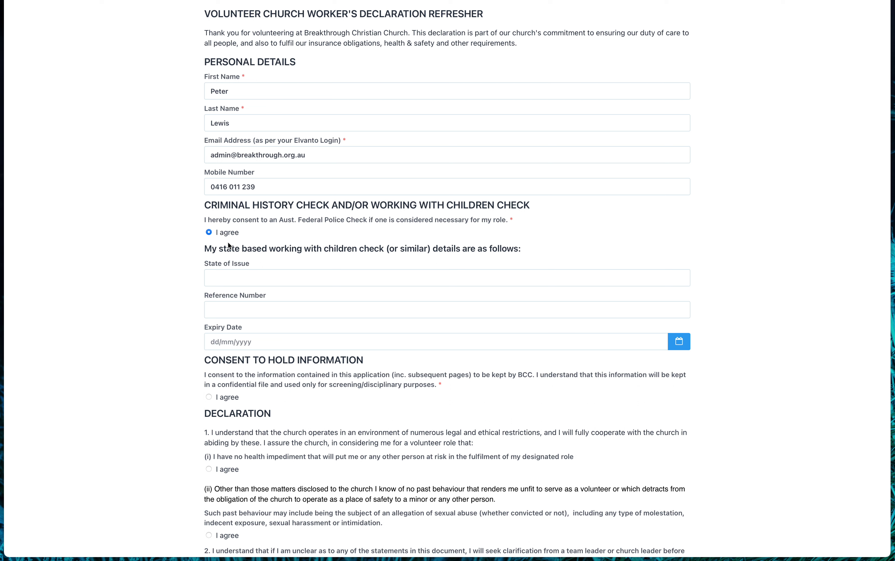
{"action": "left_click", "coordinate": [248, 274]}
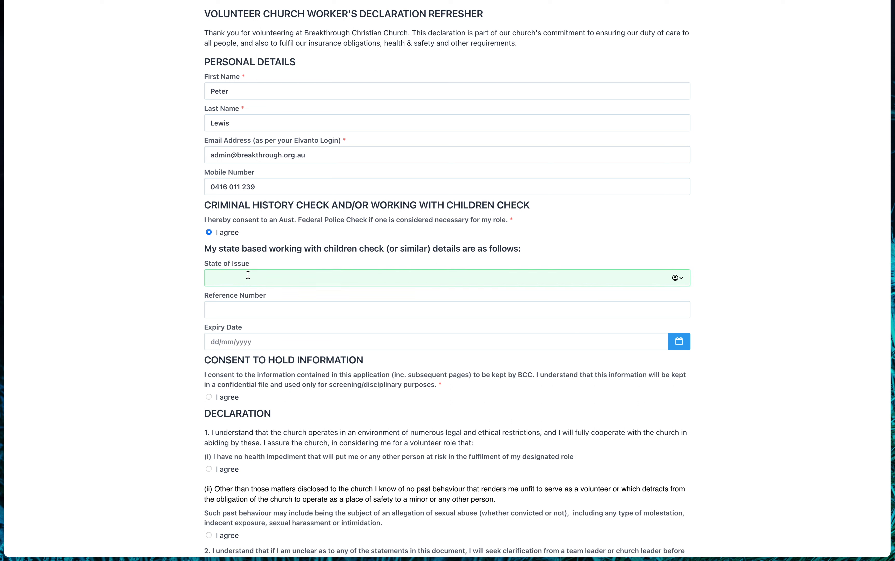
{"action": "type", "text": "Victor"}
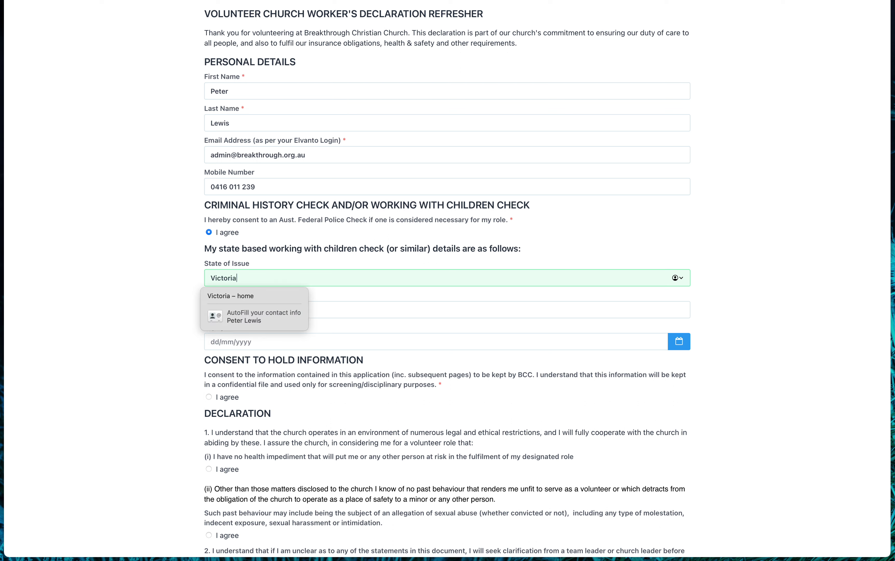
{"action": "type", "text": "ia"}
{"action": "left_click", "coordinate": [352, 314]}
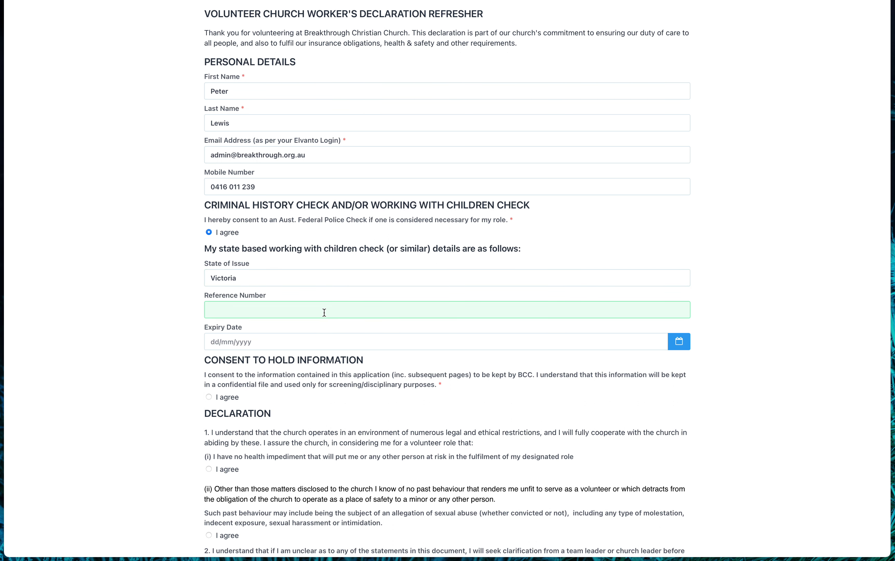
{"action": "type", "text": "123456789"}
{"action": "left_click", "coordinate": [320, 348]}
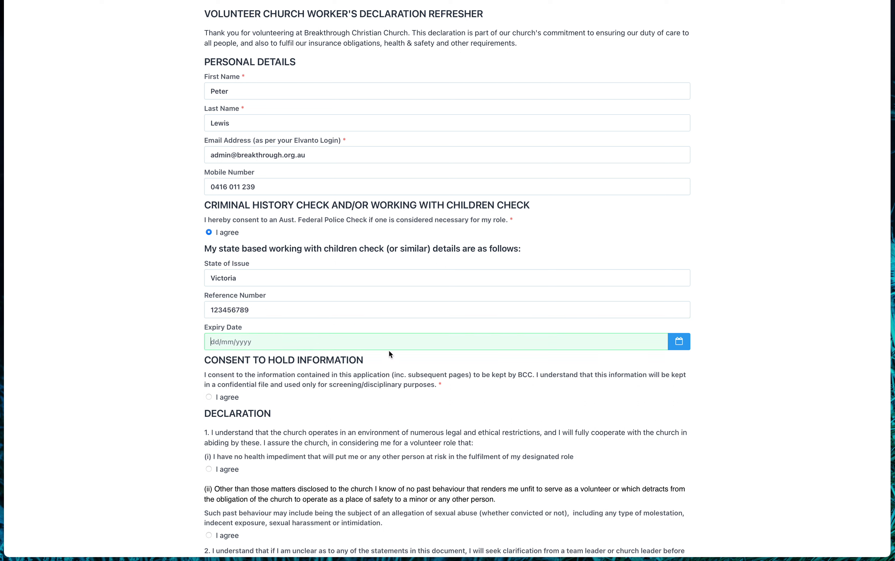
{"action": "left_click", "coordinate": [688, 348]}
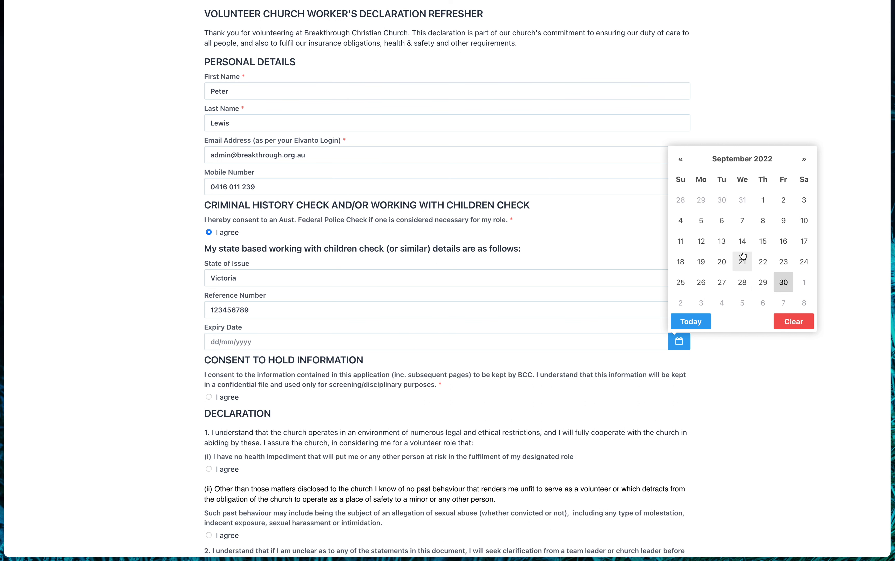
{"action": "left_click", "coordinate": [781, 282]}
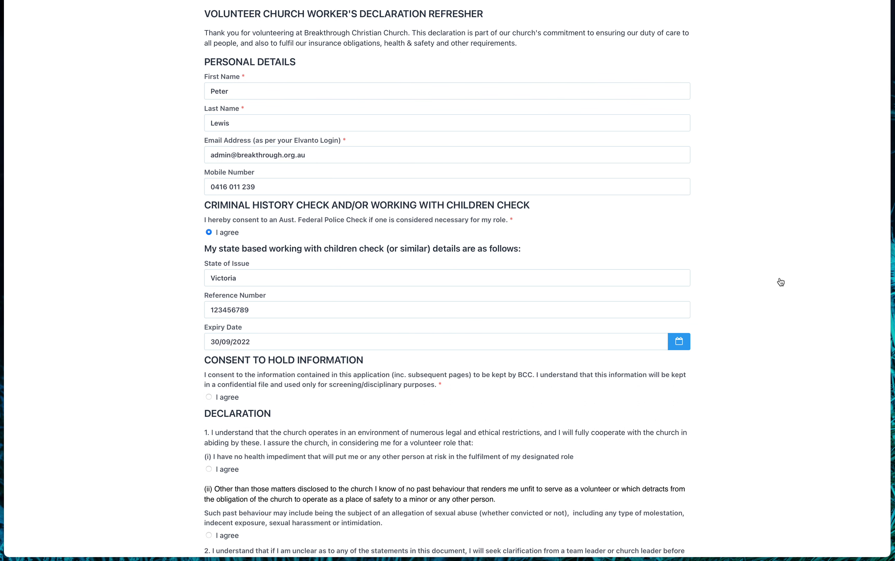
{"action": "scroll", "coordinate": [296, 343], "scroll_direction": "down", "scroll_amount": 3}
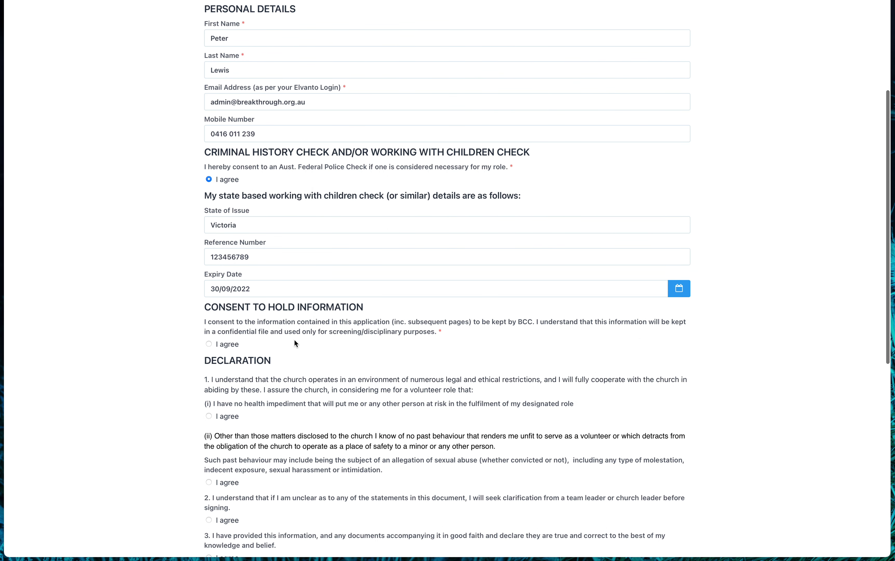
Agree to the information-holding consent and every declaration item on the form.
{"action": "left_click", "coordinate": [208, 338]}
{"action": "scroll", "coordinate": [249, 342], "scroll_direction": "down", "scroll_amount": 4}
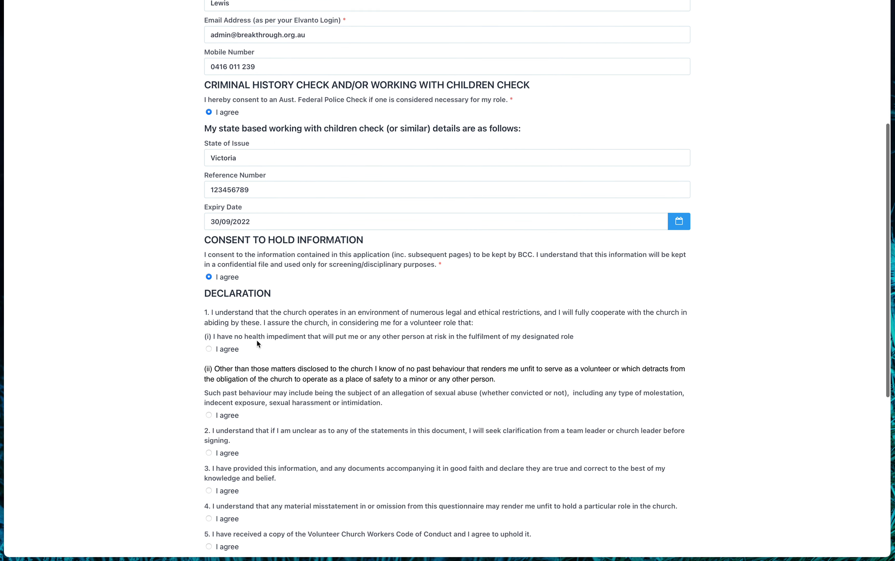
{"action": "scroll", "coordinate": [219, 345], "scroll_direction": "down", "scroll_amount": 2}
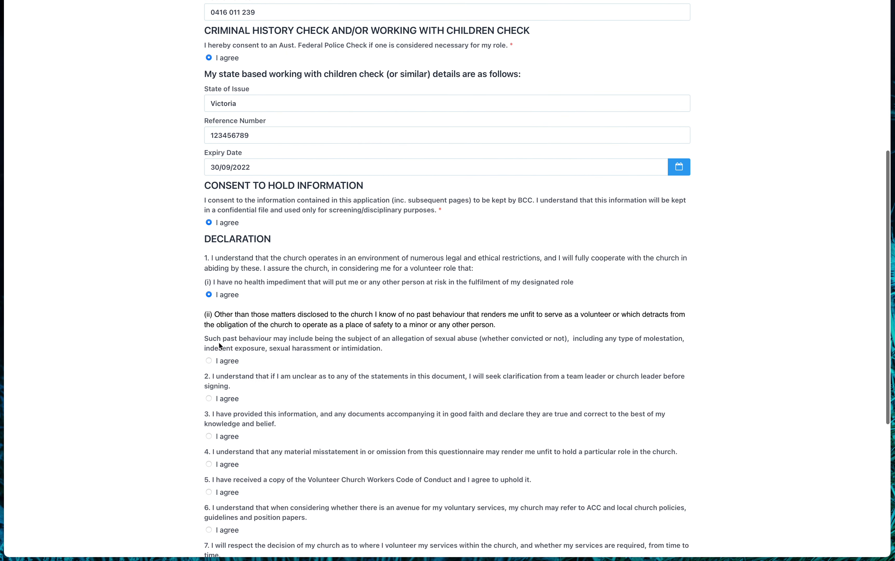
{"action": "left_click", "coordinate": [209, 360]}
{"action": "scroll", "coordinate": [261, 349], "scroll_direction": "down", "scroll_amount": 3}
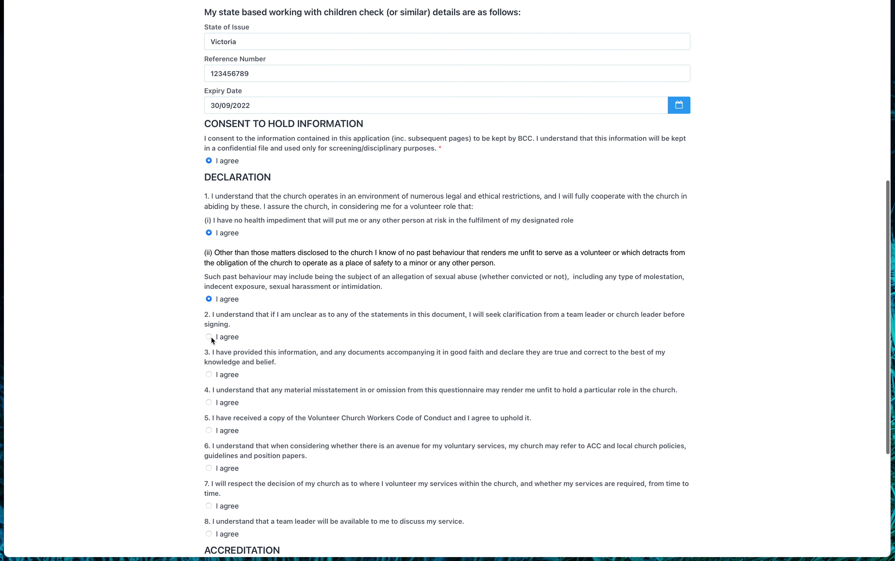
{"action": "left_click", "coordinate": [209, 337]}
{"action": "scroll", "coordinate": [219, 341], "scroll_direction": "down", "scroll_amount": 3}
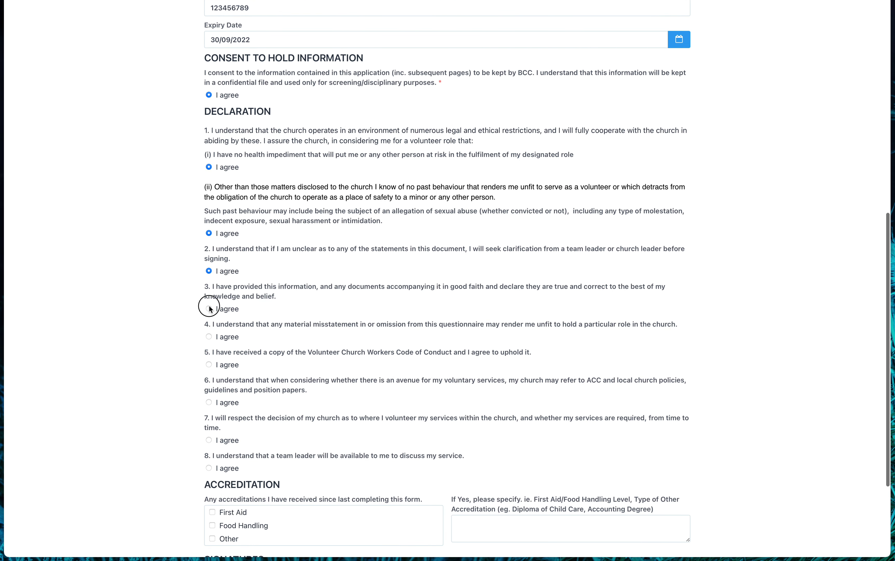
{"action": "left_click", "coordinate": [209, 336]}
{"action": "left_click", "coordinate": [210, 364]}
{"action": "scroll", "coordinate": [245, 369], "scroll_direction": "down", "scroll_amount": 2}
{"action": "scroll", "coordinate": [244, 369], "scroll_direction": "down", "scroll_amount": 2}
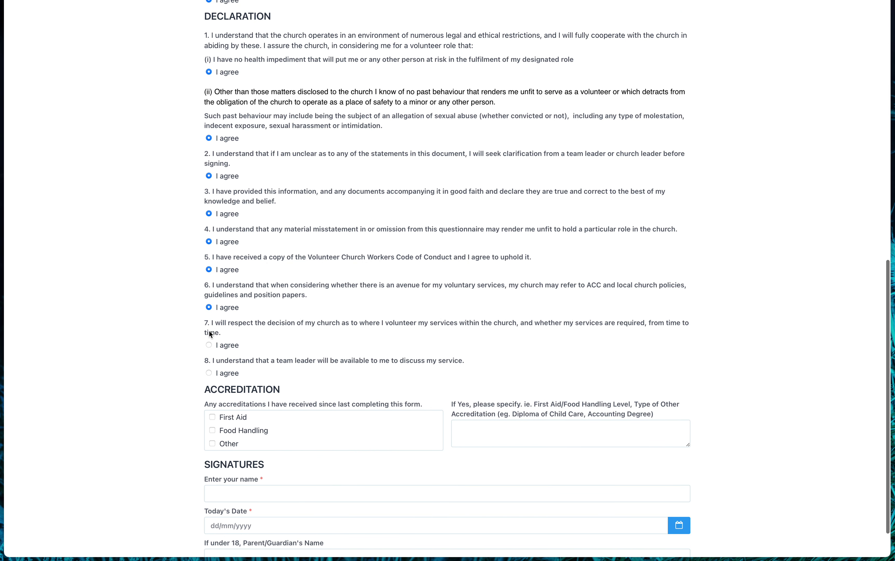
{"action": "left_click", "coordinate": [209, 345]}
{"action": "left_click", "coordinate": [209, 372]}
{"action": "scroll", "coordinate": [277, 355], "scroll_direction": "down", "scroll_amount": 2}
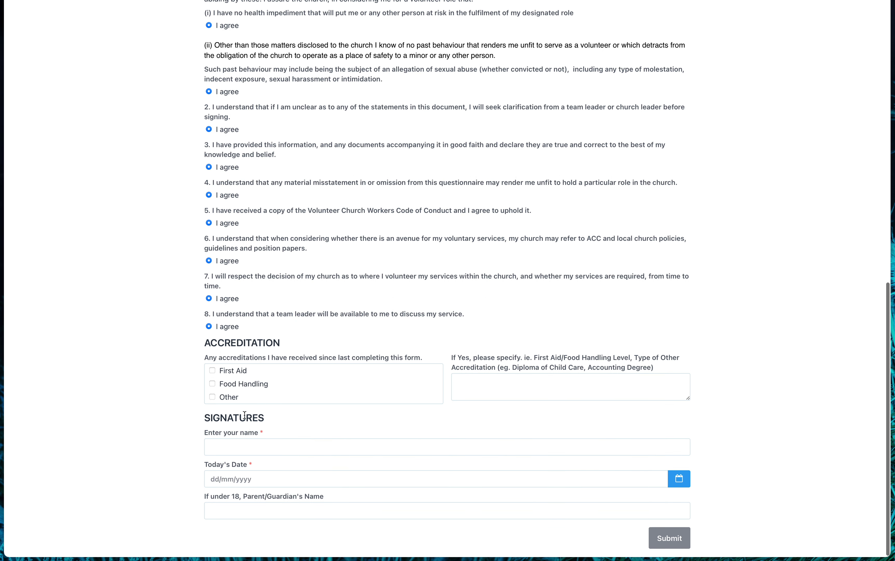
Enter the signer's full name, with a middle initial, in Enter your name.
{"action": "left_click", "coordinate": [260, 442]}
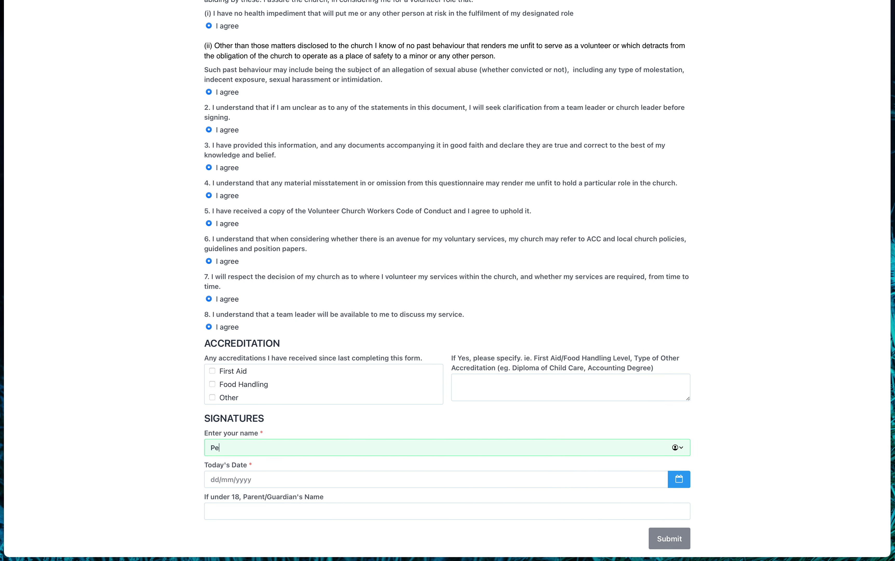
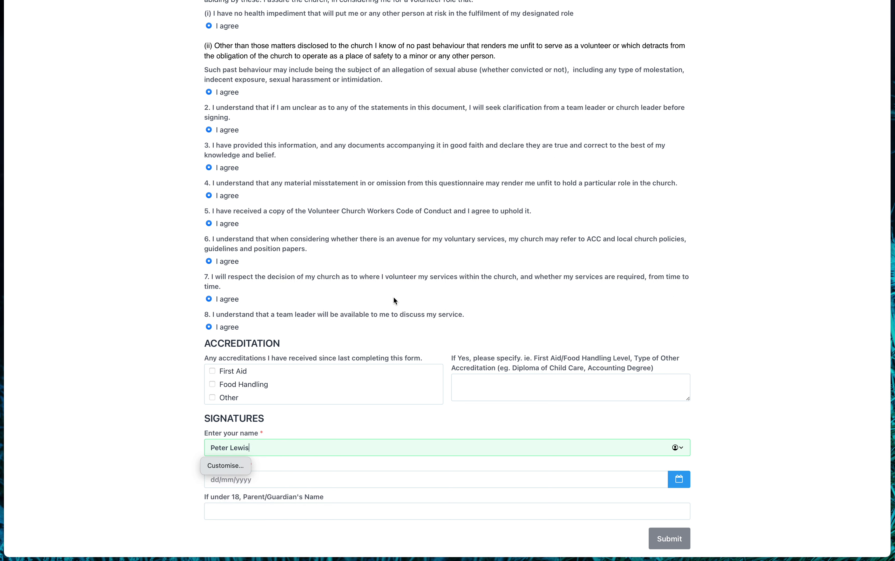
{"action": "scroll", "coordinate": [394, 298], "scroll_direction": "up", "scroll_amount": 2}
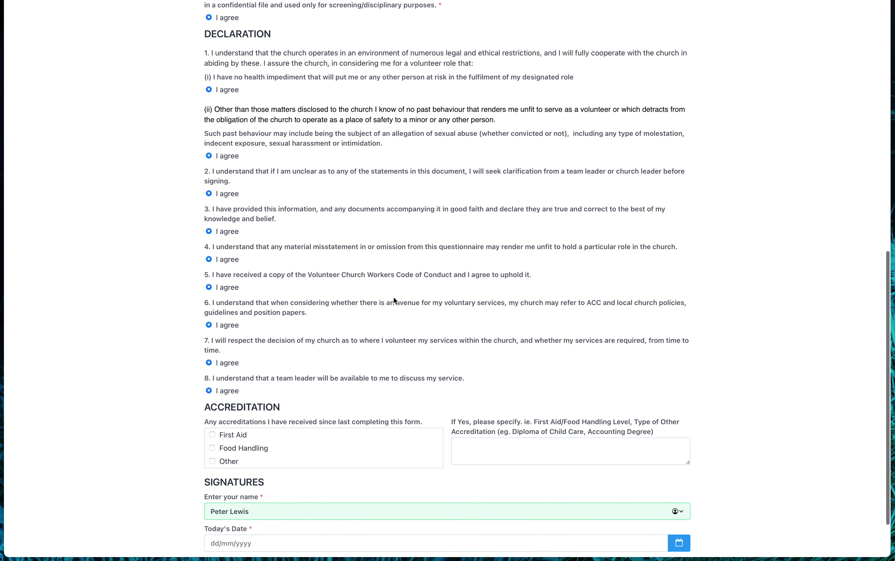
{"action": "scroll", "coordinate": [394, 298], "scroll_direction": "down", "scroll_amount": 2}
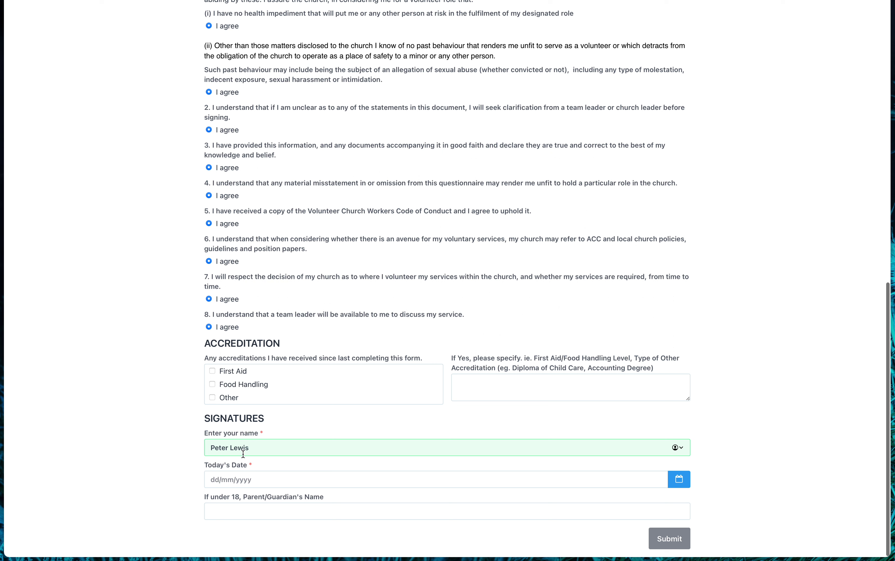
{"action": "left_click", "coordinate": [229, 448]}
{"action": "type", "text": "R"}
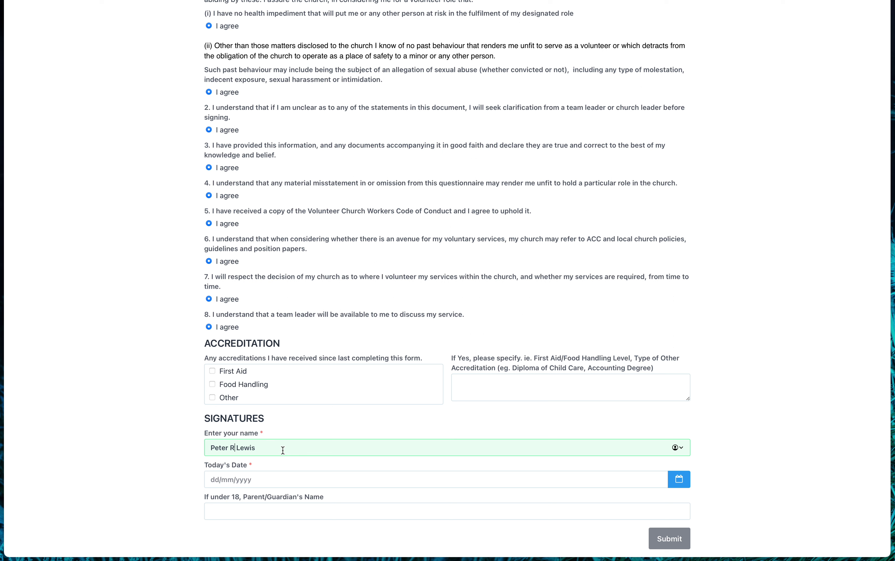
Set Today's Date to 30/09/2022 using the calendar.
{"action": "left_click", "coordinate": [255, 485]}
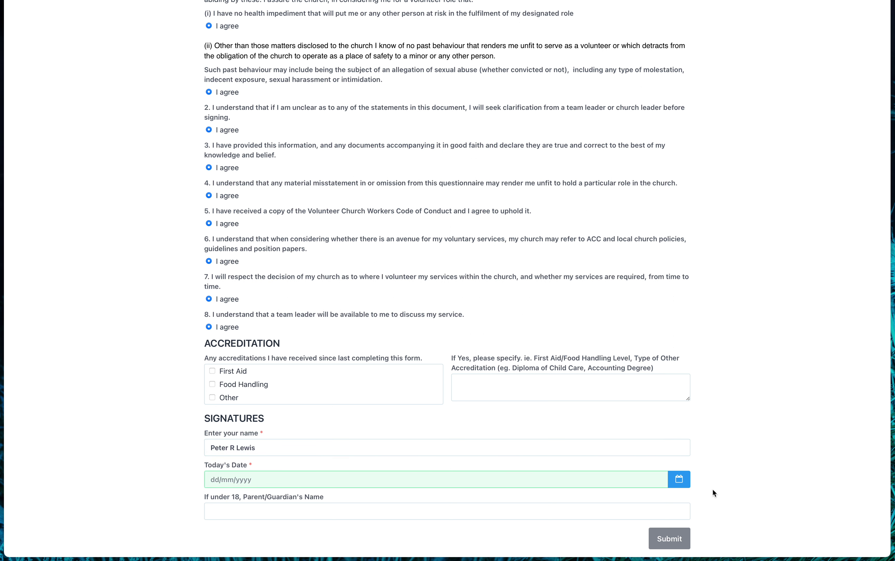
{"action": "left_click", "coordinate": [678, 482]}
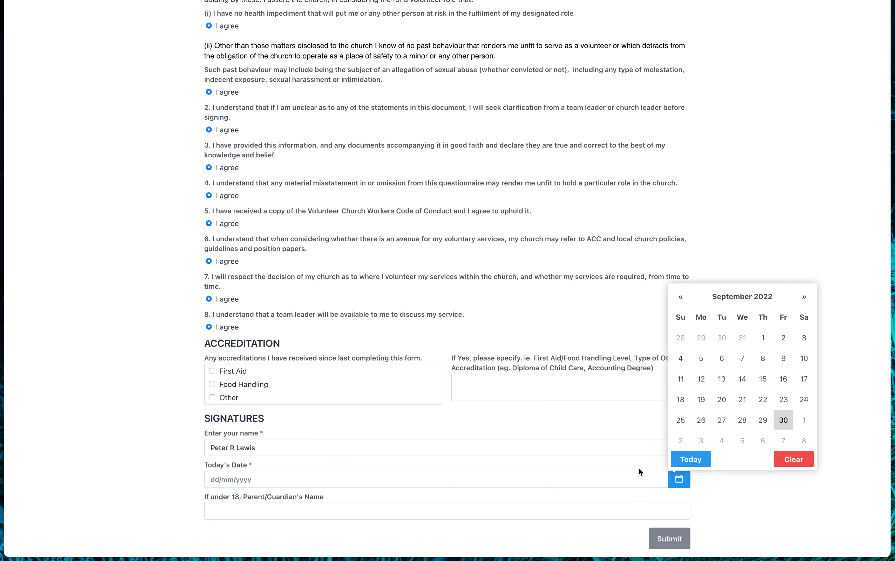
{"action": "left_click", "coordinate": [783, 420]}
{"action": "scroll", "coordinate": [358, 468], "scroll_direction": "down", "scroll_amount": 1}
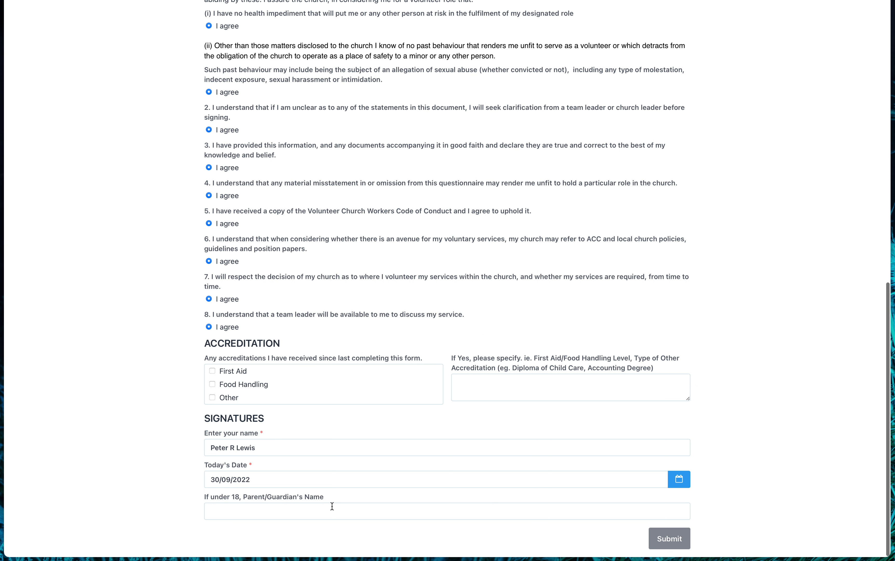
{"action": "scroll", "coordinate": [379, 428], "scroll_direction": "up", "scroll_amount": 5}
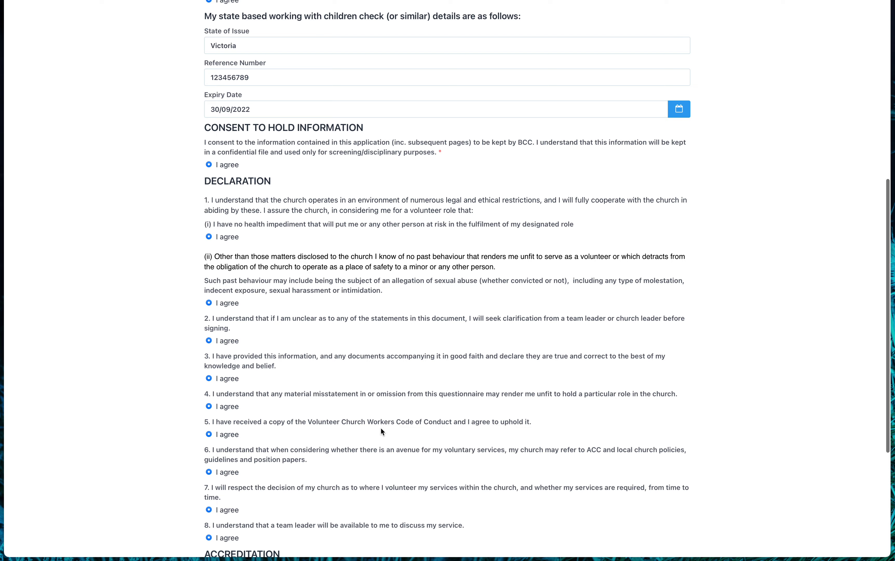
{"action": "scroll", "coordinate": [381, 430], "scroll_direction": "up", "scroll_amount": 9}
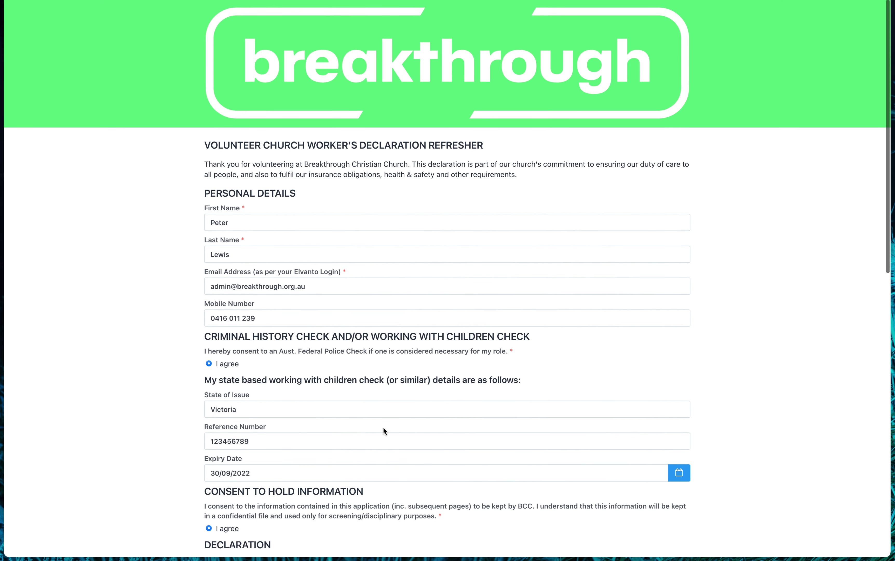
{"action": "scroll", "coordinate": [385, 430], "scroll_direction": "down", "scroll_amount": 4}
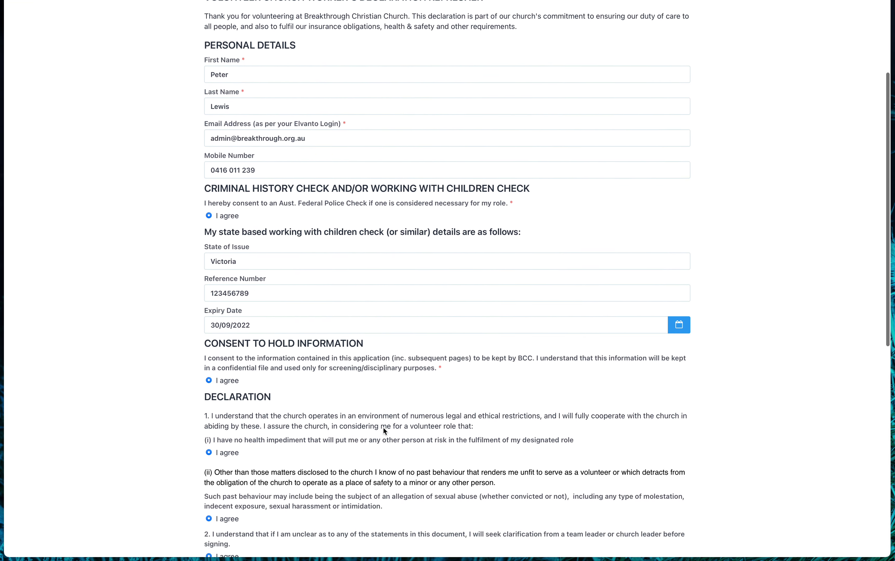
{"action": "scroll", "coordinate": [384, 431], "scroll_direction": "down", "scroll_amount": 12}
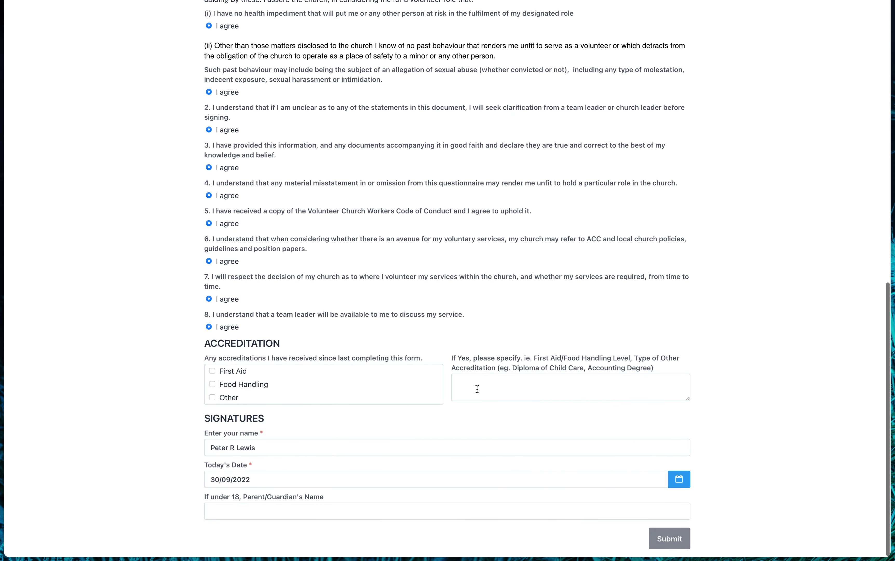
Review the filled-in form and submit the declaration.
{"action": "left_click", "coordinate": [477, 388]}
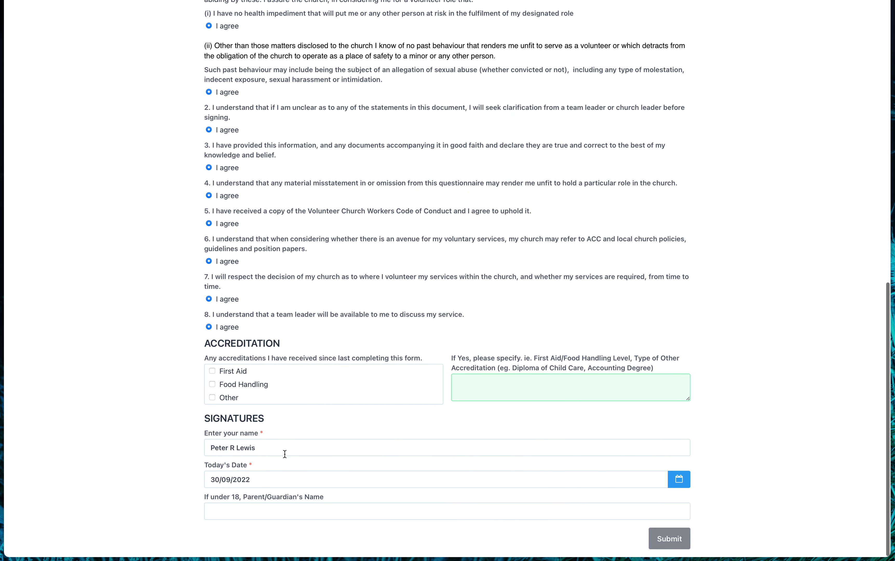
{"action": "left_click", "coordinate": [289, 480]}
{"action": "left_click", "coordinate": [319, 509]}
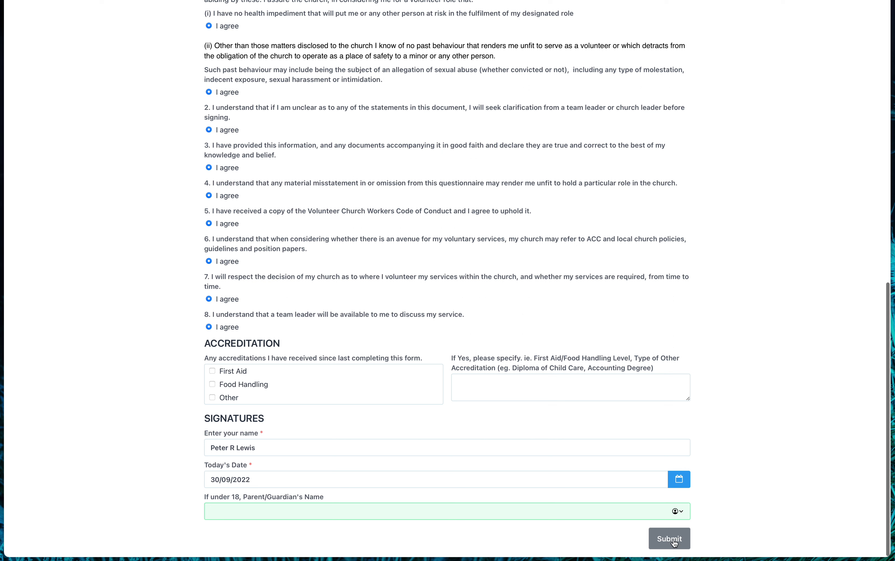
{"action": "scroll", "coordinate": [675, 543], "scroll_direction": "up", "scroll_amount": 1}
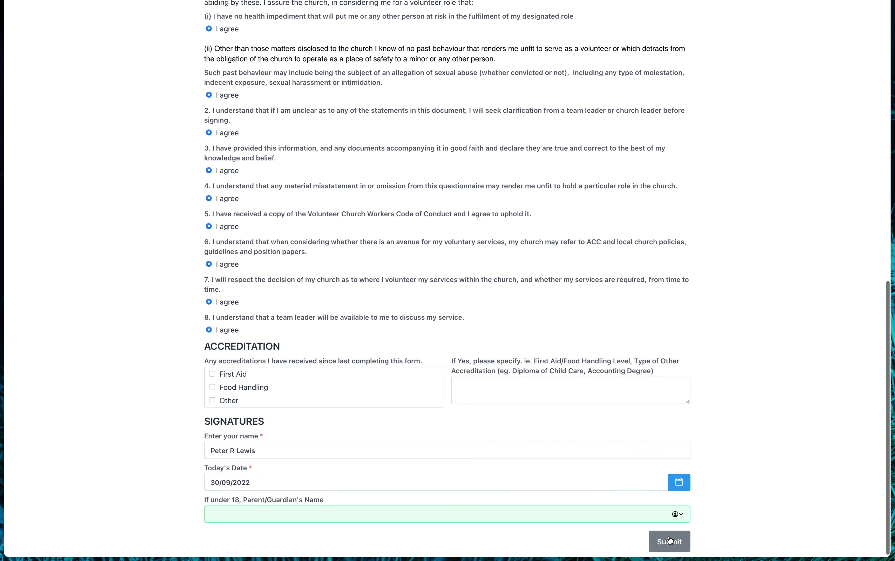
{"action": "left_click", "coordinate": [671, 540]}
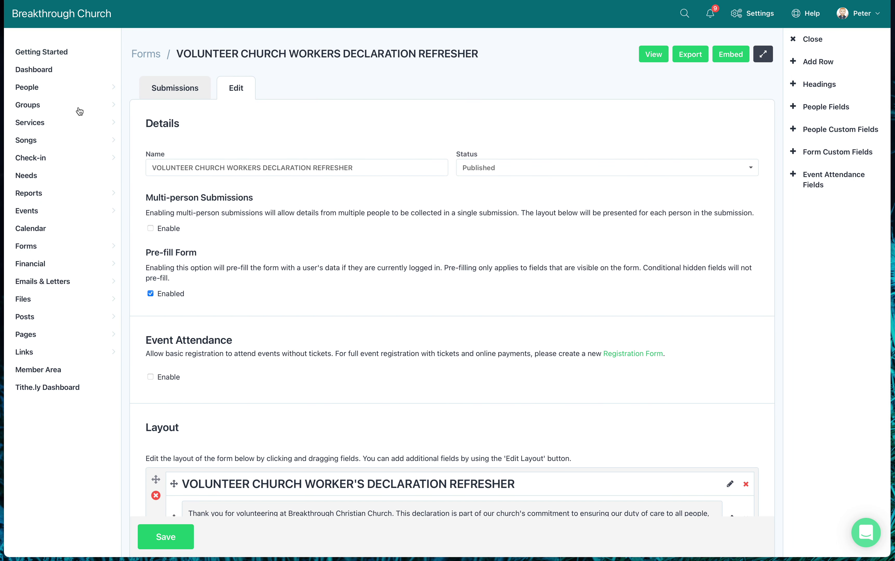
Load the TB Annual Checks people list and find the submitter's Completed declaration.
{"action": "left_click", "coordinate": [26, 93]}
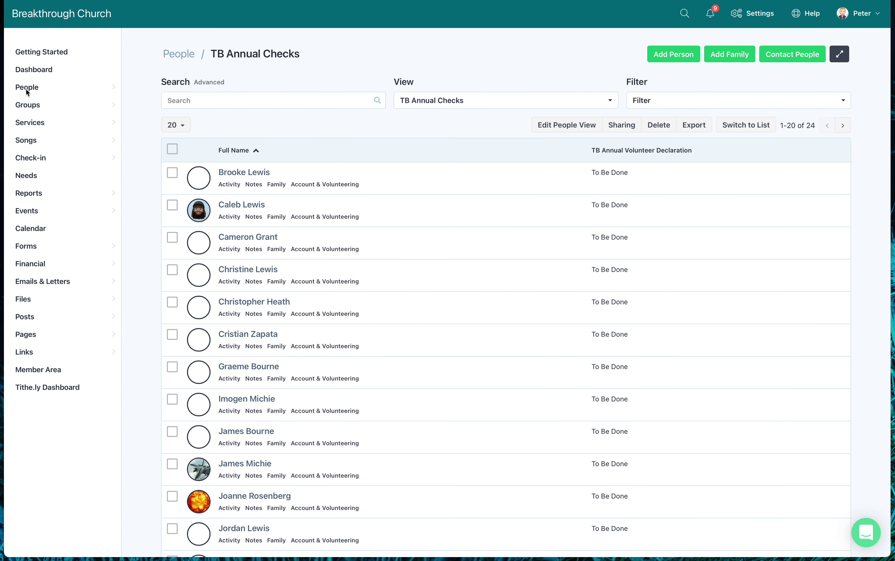
{"action": "mouse_move", "coordinate": [210, 128]}
{"action": "scroll", "coordinate": [496, 210], "scroll_direction": "down", "scroll_amount": 10}
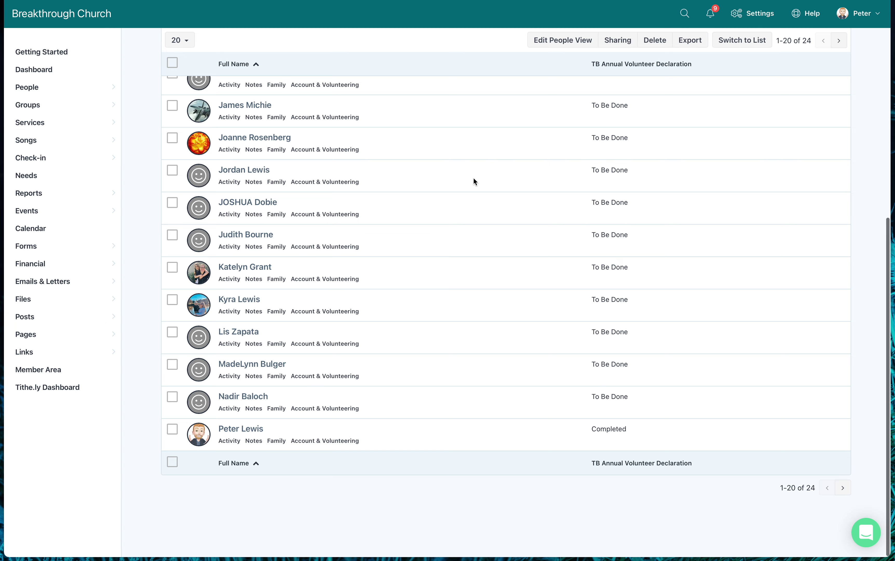
{"action": "scroll", "coordinate": [476, 182], "scroll_direction": "up", "scroll_amount": 2}
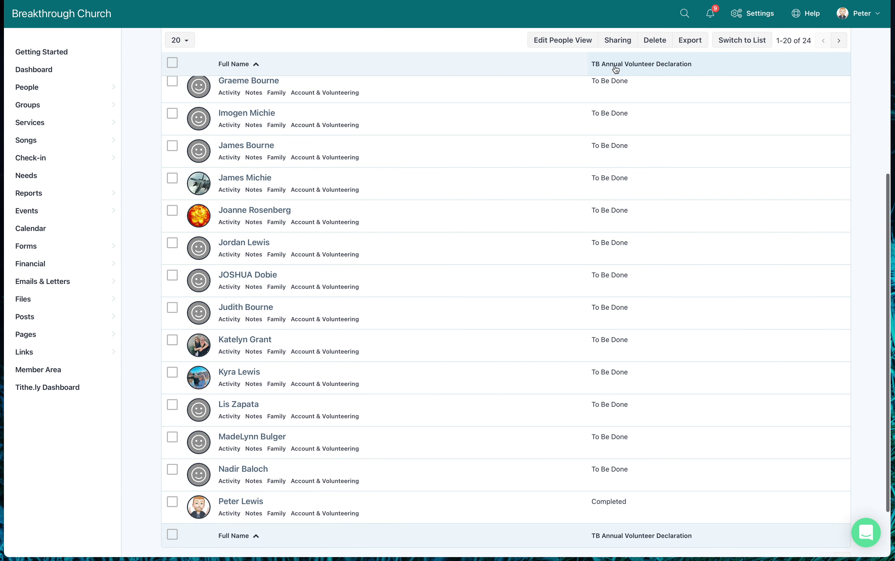
{"action": "scroll", "coordinate": [598, 152], "scroll_direction": "down", "scroll_amount": 2}
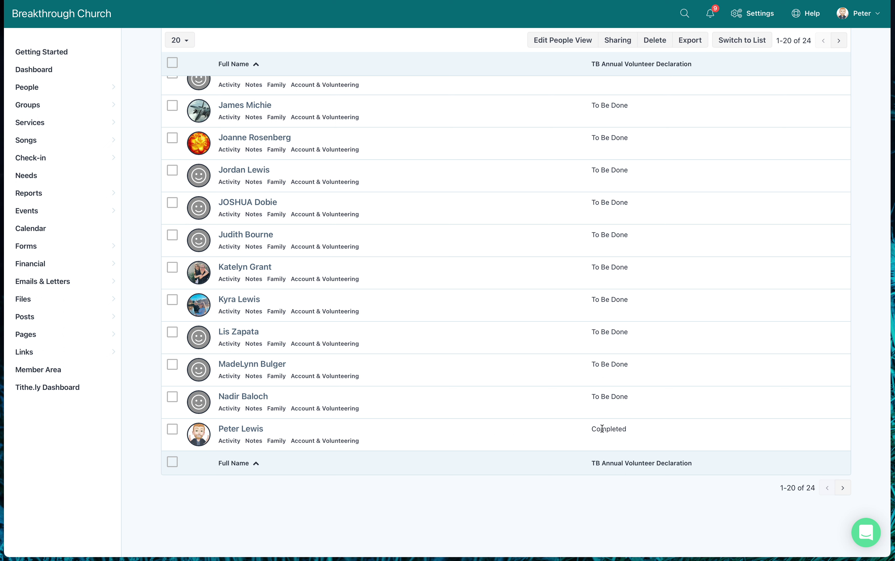
{"action": "scroll", "coordinate": [636, 291], "scroll_direction": "up", "scroll_amount": 10}
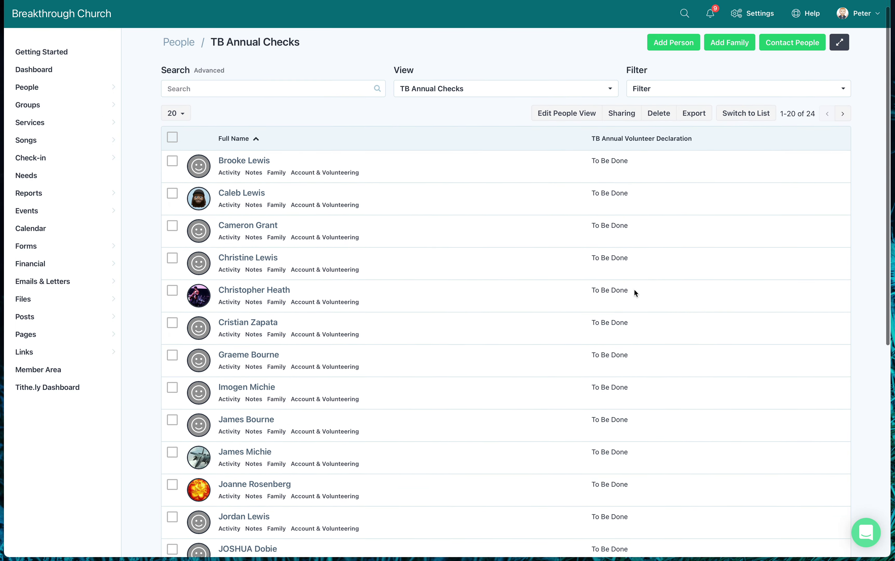
{"action": "scroll", "coordinate": [636, 293], "scroll_direction": "down", "scroll_amount": 5}
{"action": "scroll", "coordinate": [636, 293], "scroll_direction": "down", "scroll_amount": 3}
{"action": "scroll", "coordinate": [636, 293], "scroll_direction": "up", "scroll_amount": 8}
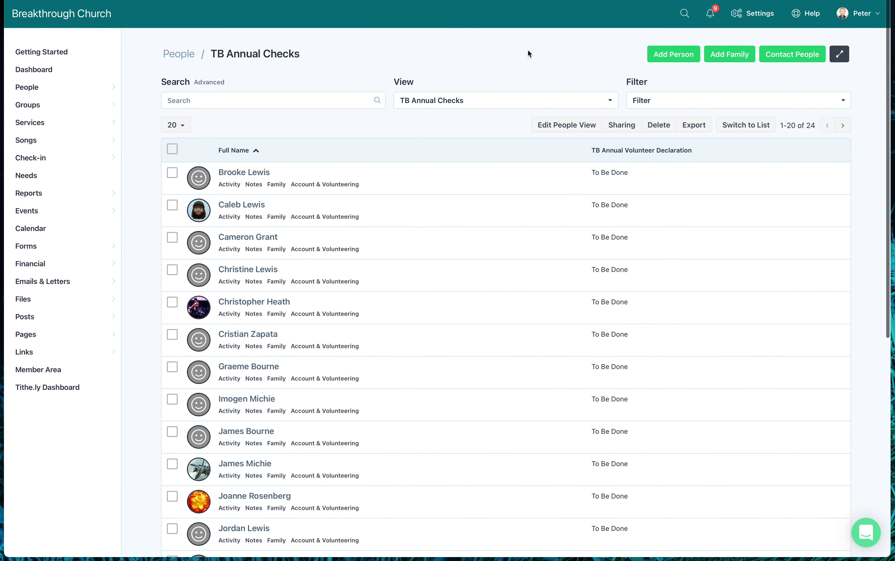
{"action": "left_click", "coordinate": [488, 102]}
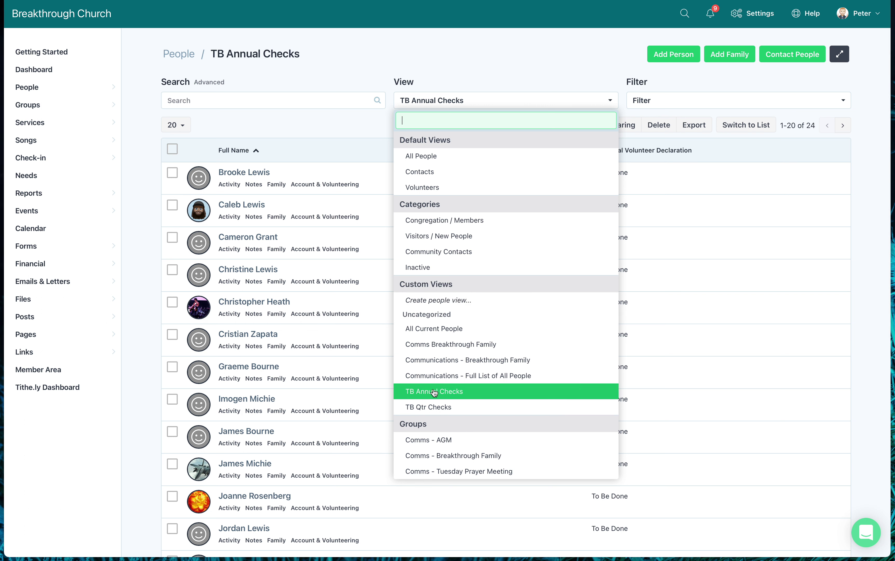
{"action": "left_click", "coordinate": [451, 391]}
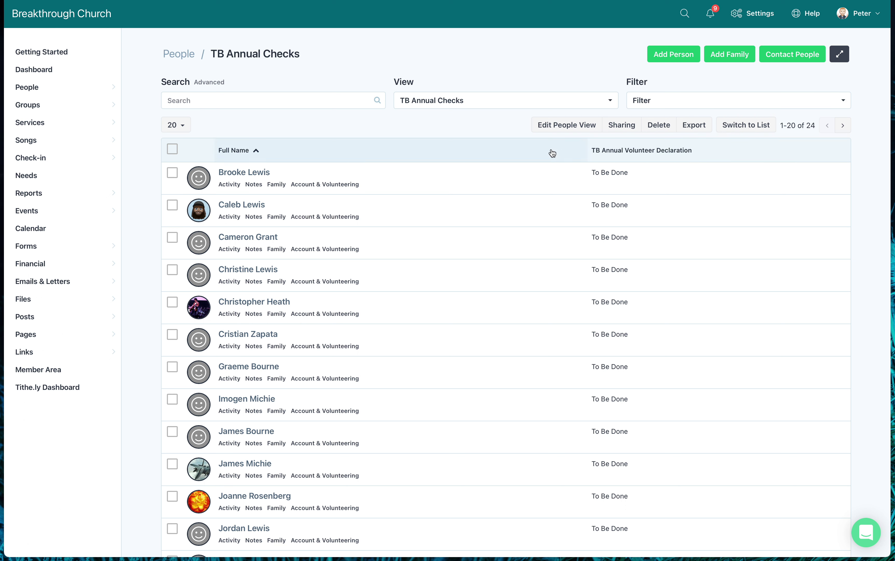
{"action": "scroll", "coordinate": [629, 203], "scroll_direction": "down", "scroll_amount": 2}
{"action": "scroll", "coordinate": [630, 203], "scroll_direction": "down", "scroll_amount": 10}
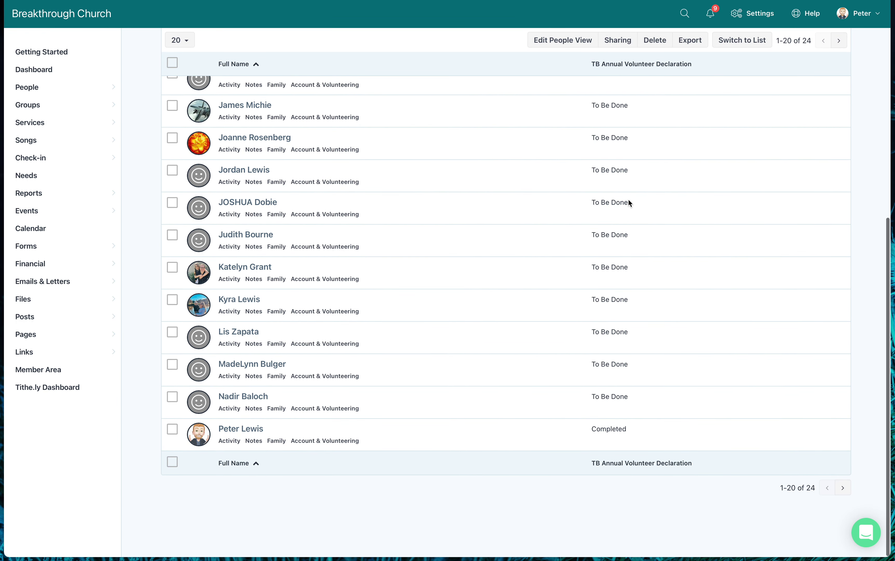
{"action": "scroll", "coordinate": [630, 203], "scroll_direction": "up", "scroll_amount": 6}
{"action": "scroll", "coordinate": [629, 203], "scroll_direction": "up", "scroll_amount": 3}
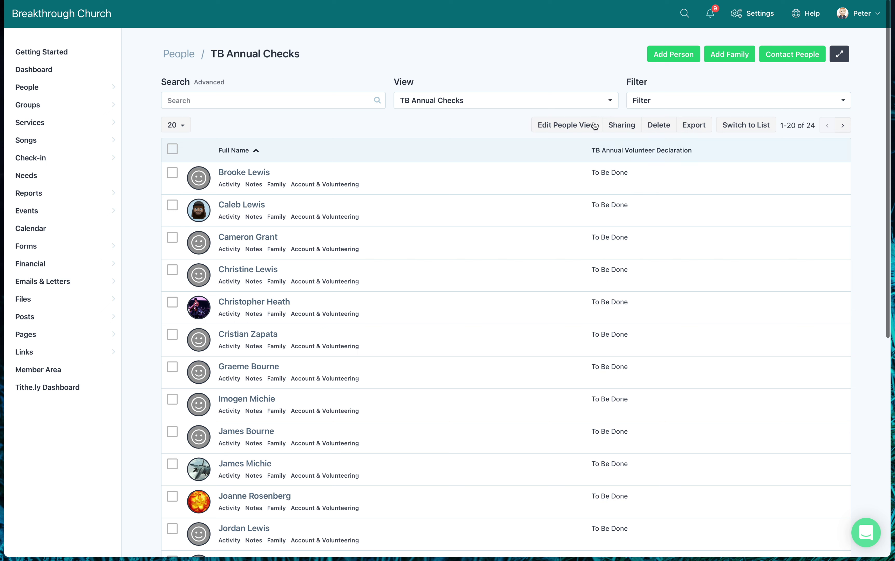
{"action": "left_click", "coordinate": [611, 102]}
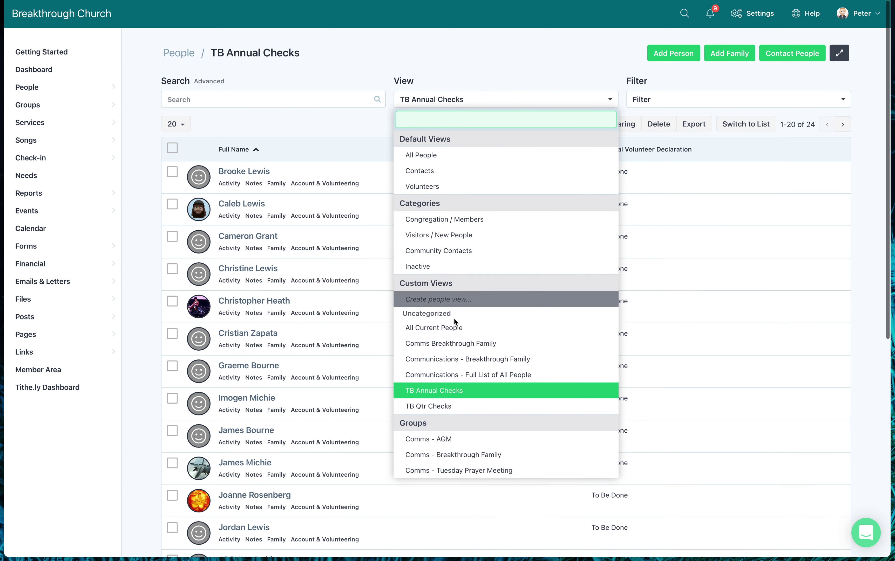
{"action": "left_click", "coordinate": [444, 390]}
{"action": "scroll", "coordinate": [476, 343], "scroll_direction": "down", "scroll_amount": 10}
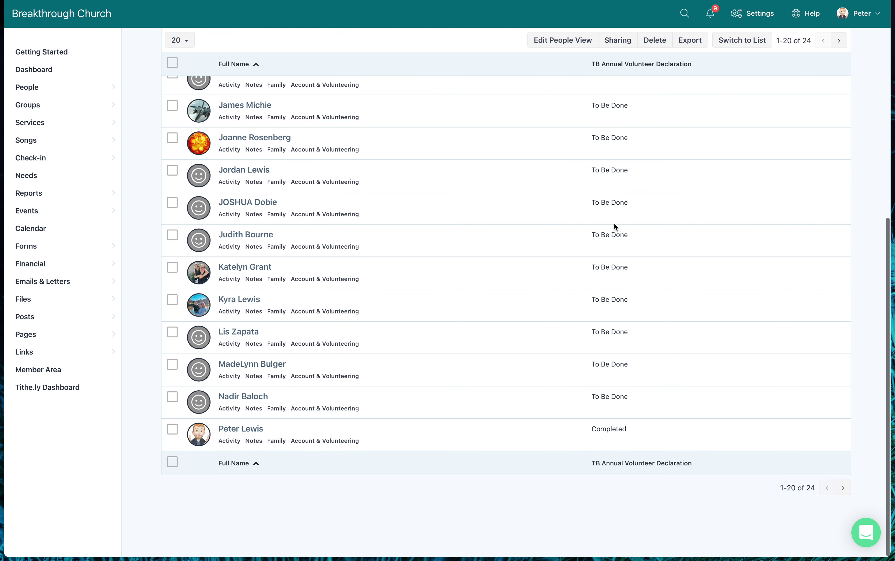
{"action": "scroll", "coordinate": [614, 227], "scroll_direction": "up", "scroll_amount": 10}
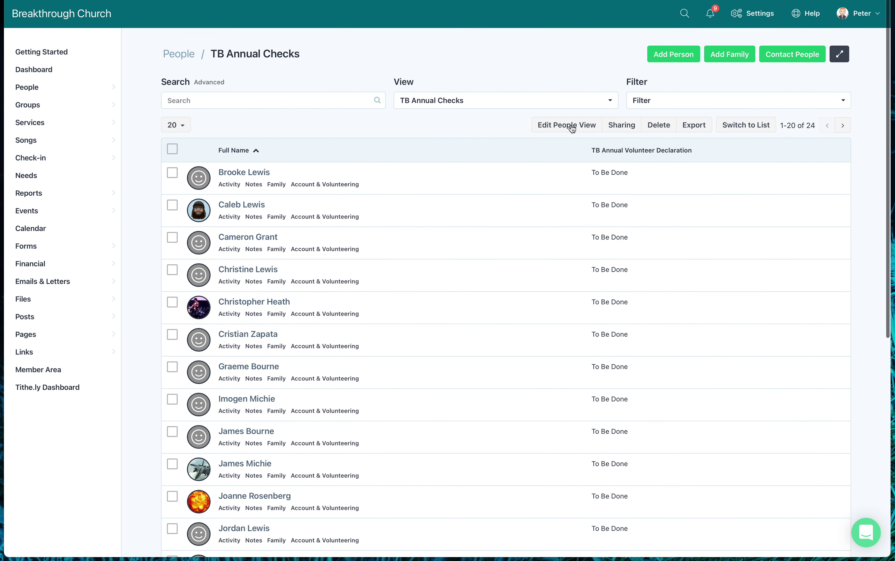
Sort the view by TB Annual Volunteer Declaration, then Full Name, and save.
{"action": "left_click", "coordinate": [560, 125]}
{"action": "scroll", "coordinate": [567, 178], "scroll_direction": "down", "scroll_amount": 6}
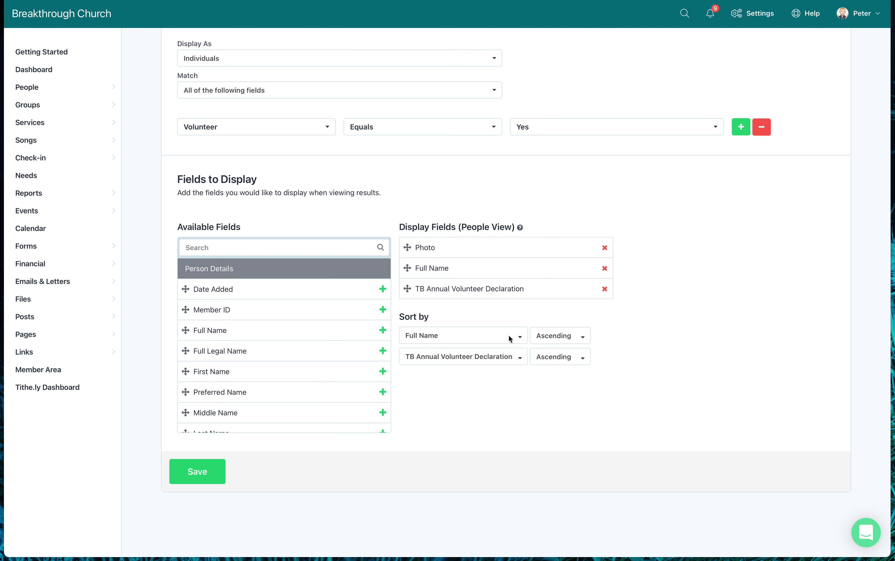
{"action": "left_click", "coordinate": [521, 340]}
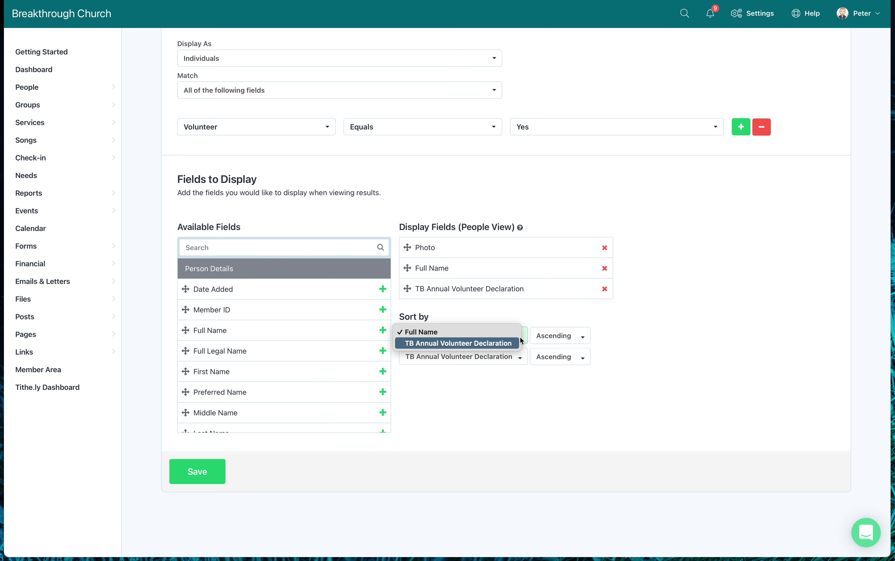
{"action": "left_click", "coordinate": [450, 343]}
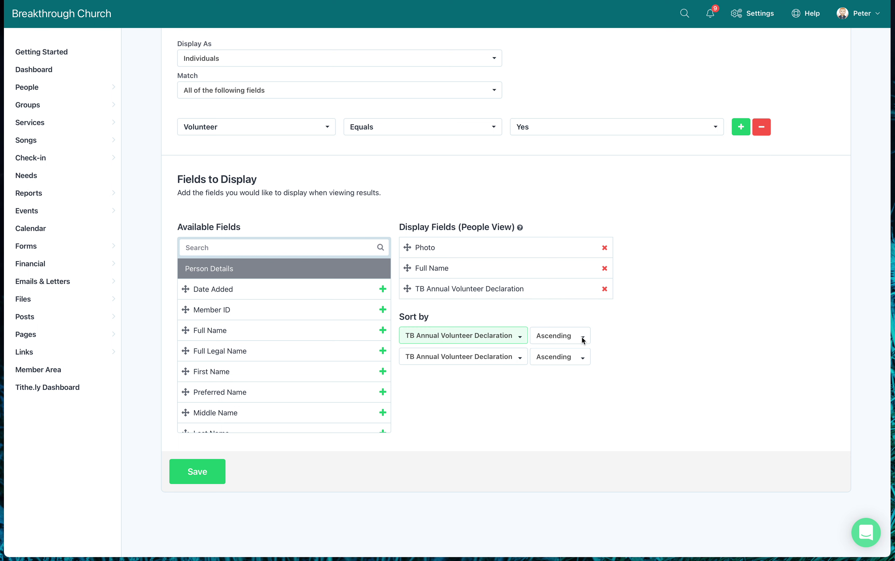
{"action": "left_click", "coordinate": [518, 357]}
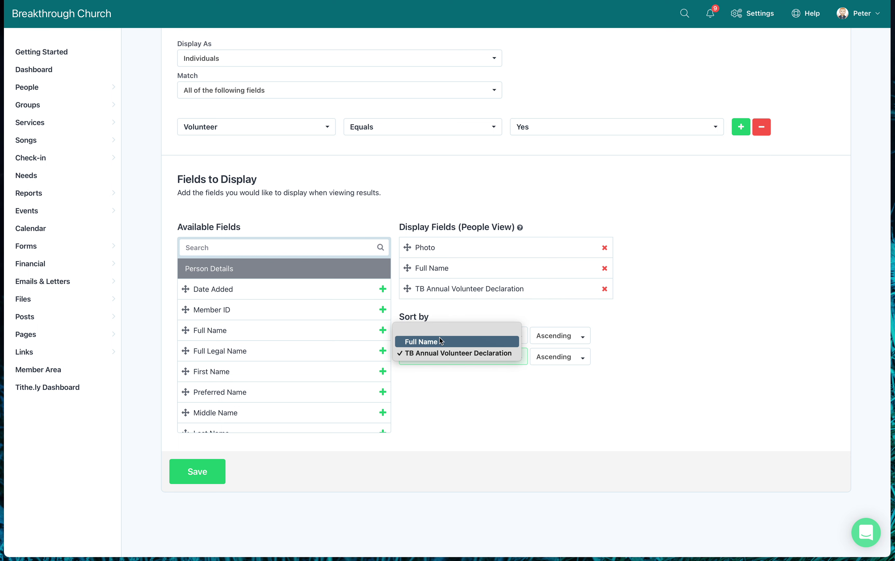
{"action": "left_click", "coordinate": [441, 338]}
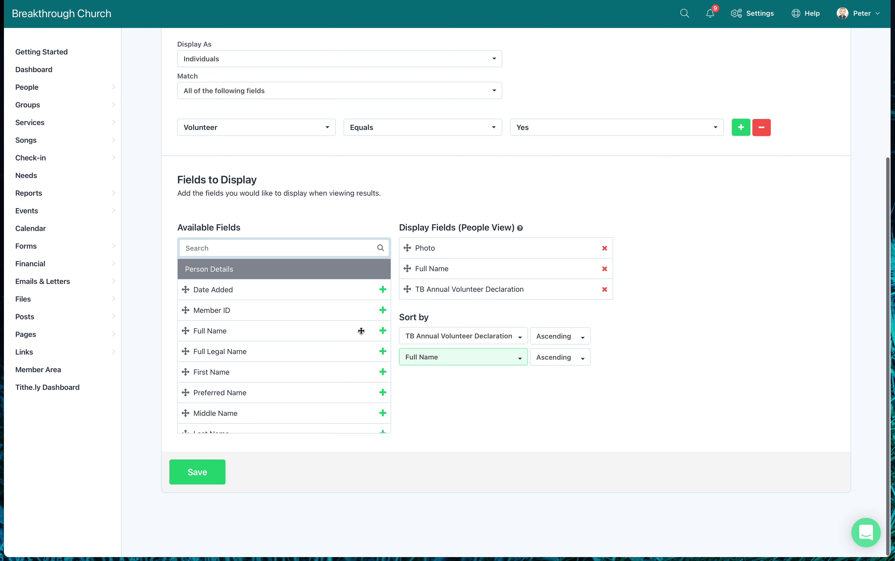
{"action": "left_click", "coordinate": [207, 468]}
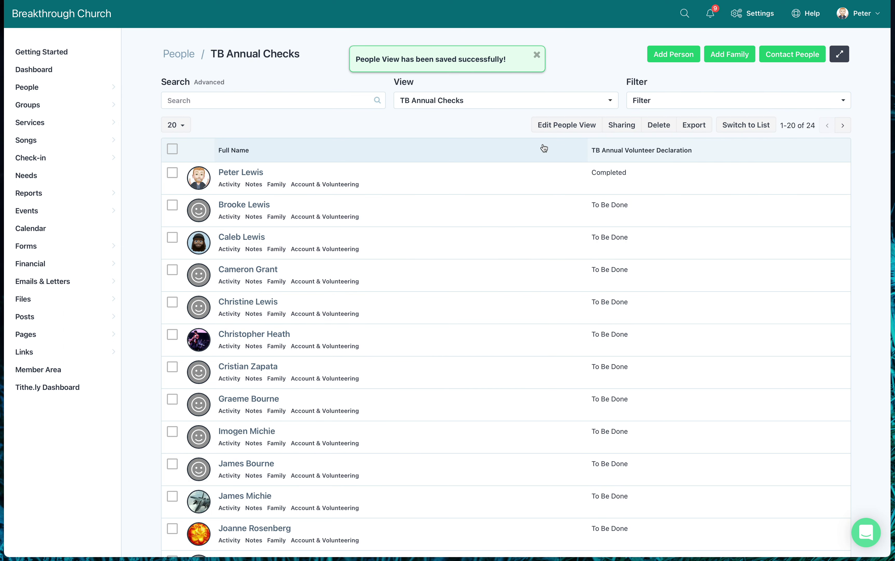
{"action": "scroll", "coordinate": [544, 148], "scroll_direction": "down", "scroll_amount": 3}
{"action": "scroll", "coordinate": [543, 146], "scroll_direction": "up", "scroll_amount": 3}
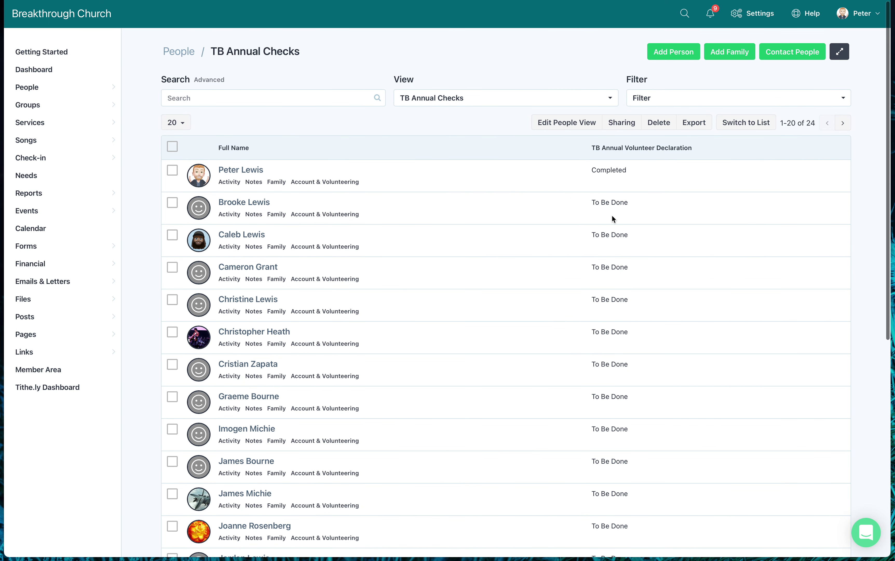
{"action": "scroll", "coordinate": [614, 219], "scroll_direction": "down", "scroll_amount": 3}
{"action": "scroll", "coordinate": [630, 221], "scroll_direction": "up", "scroll_amount": 3}
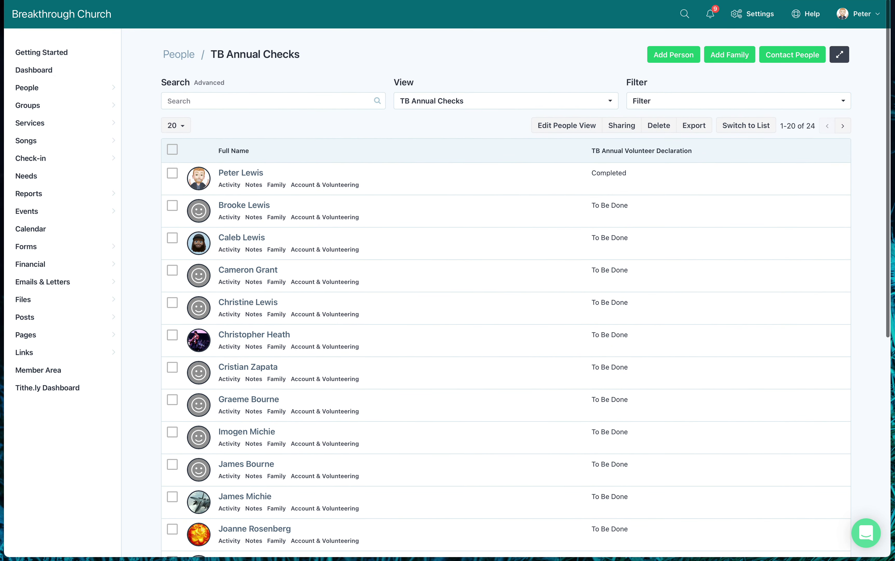
{"action": "scroll", "coordinate": [608, 175], "scroll_direction": "down", "scroll_amount": 1}
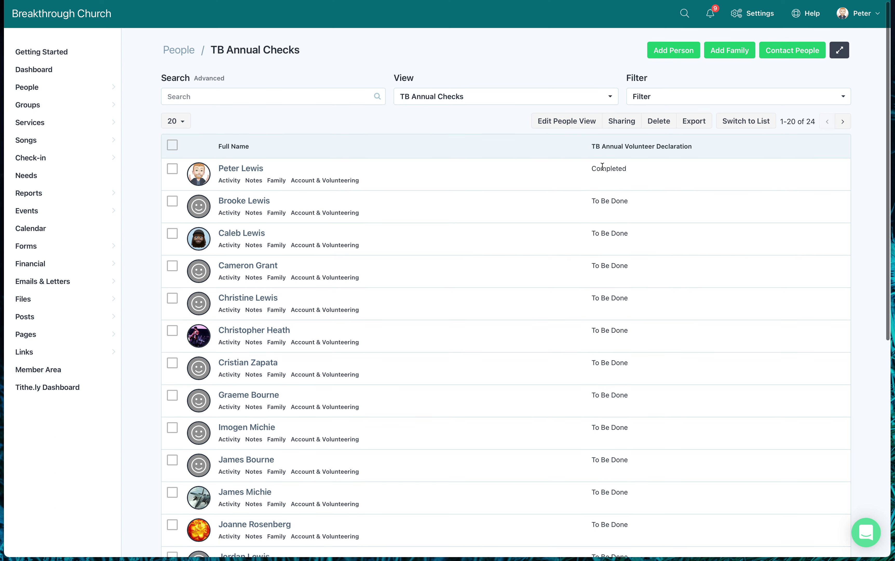
Change the declaration sort order to Descending and save the view.
{"action": "left_click", "coordinate": [563, 121]}
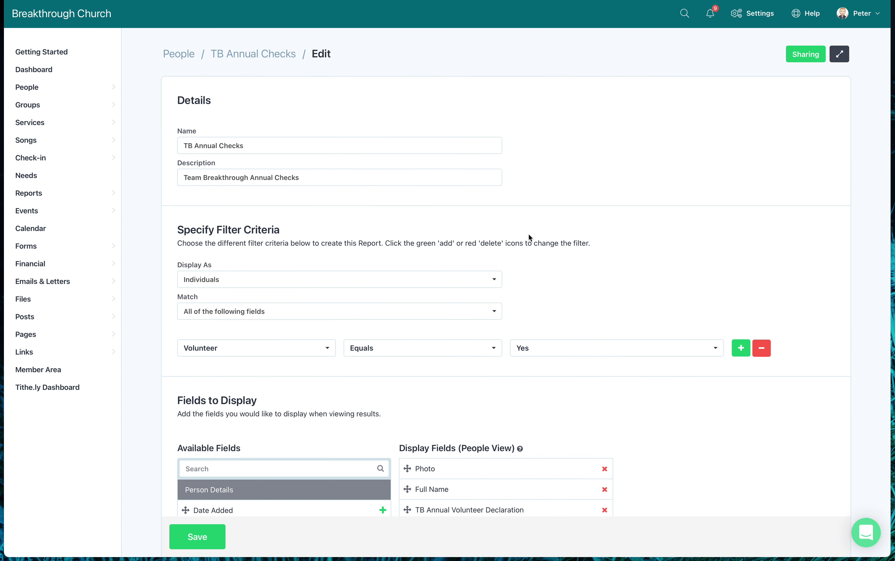
{"action": "scroll", "coordinate": [528, 233], "scroll_direction": "down", "scroll_amount": 6}
{"action": "left_click", "coordinate": [583, 339]}
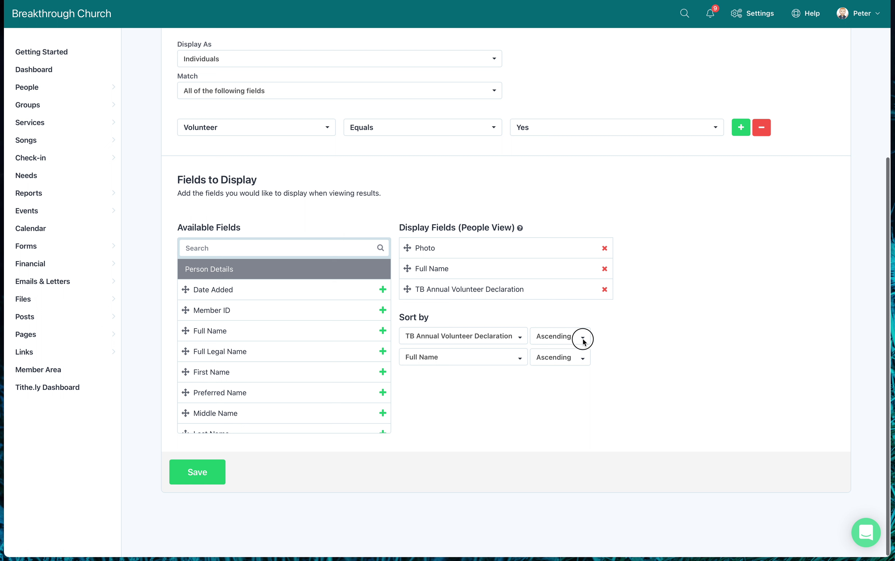
{"action": "left_click", "coordinate": [583, 339]}
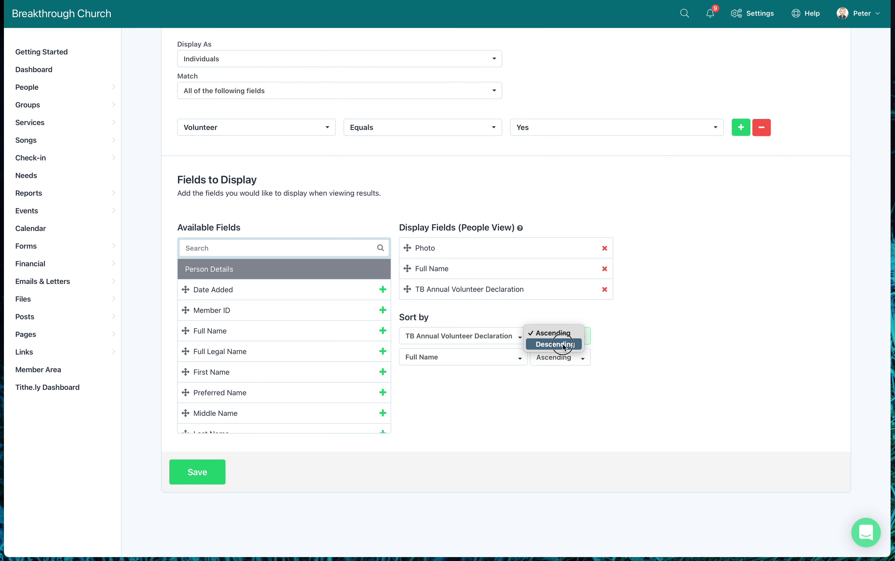
{"action": "left_click", "coordinate": [564, 345]}
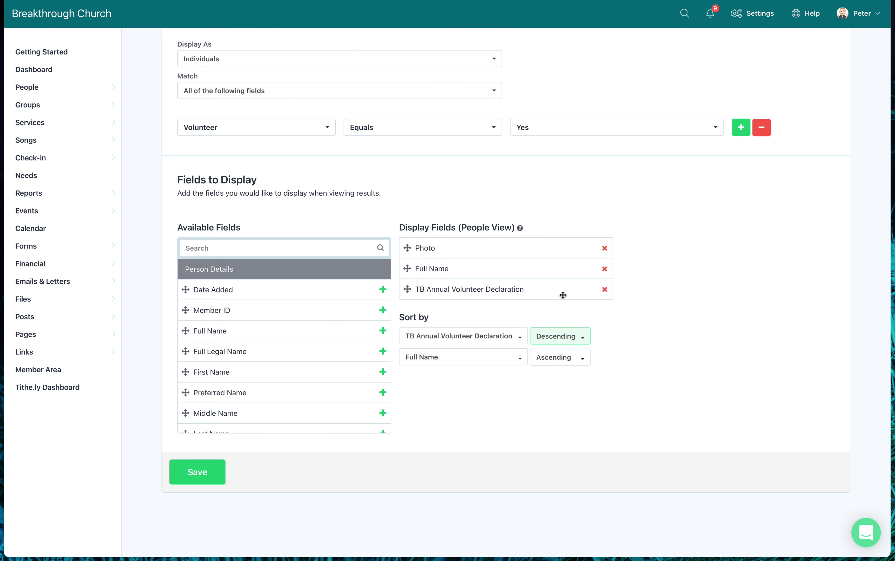
{"action": "left_click", "coordinate": [199, 480]}
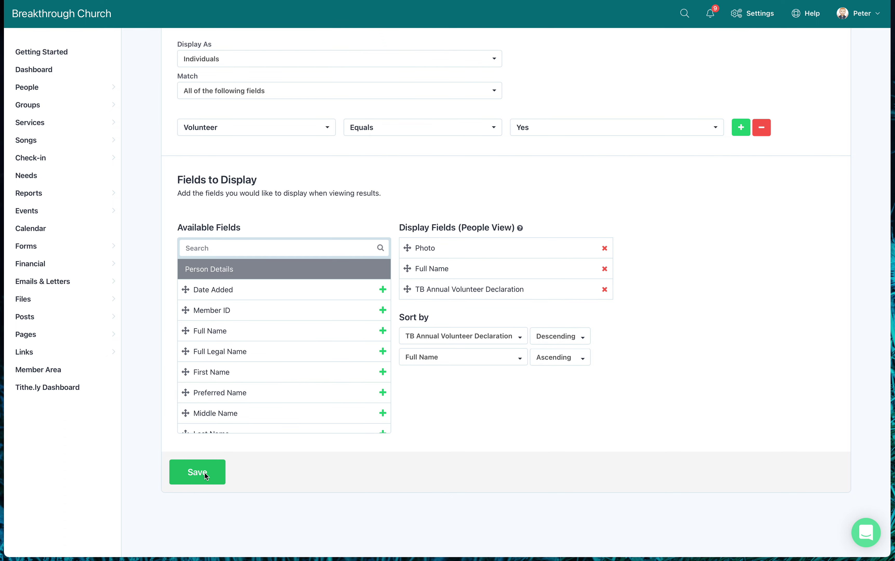
Show the last page of people, 21–24 of 24.
{"action": "scroll", "coordinate": [443, 279], "scroll_direction": "down", "scroll_amount": 3}
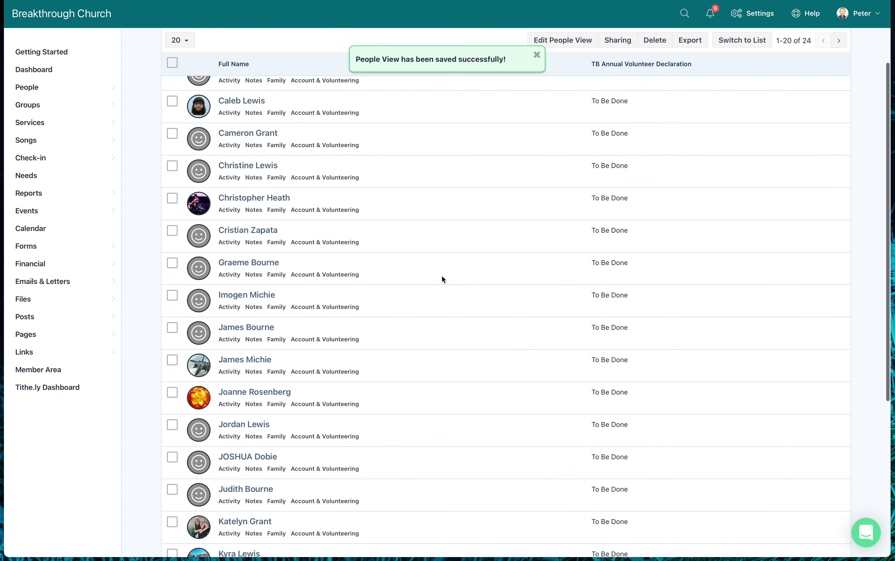
{"action": "scroll", "coordinate": [495, 208], "scroll_direction": "down", "scroll_amount": 7}
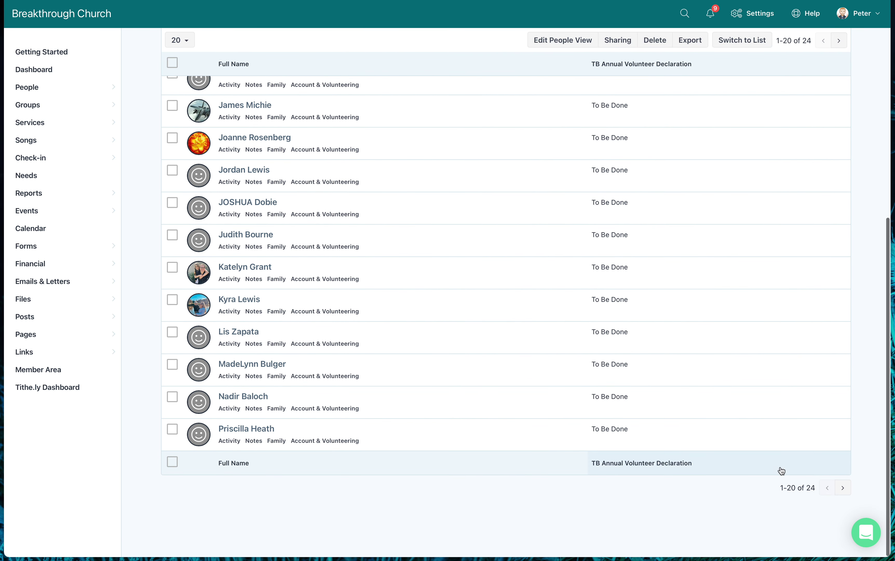
{"action": "left_click", "coordinate": [844, 488]}
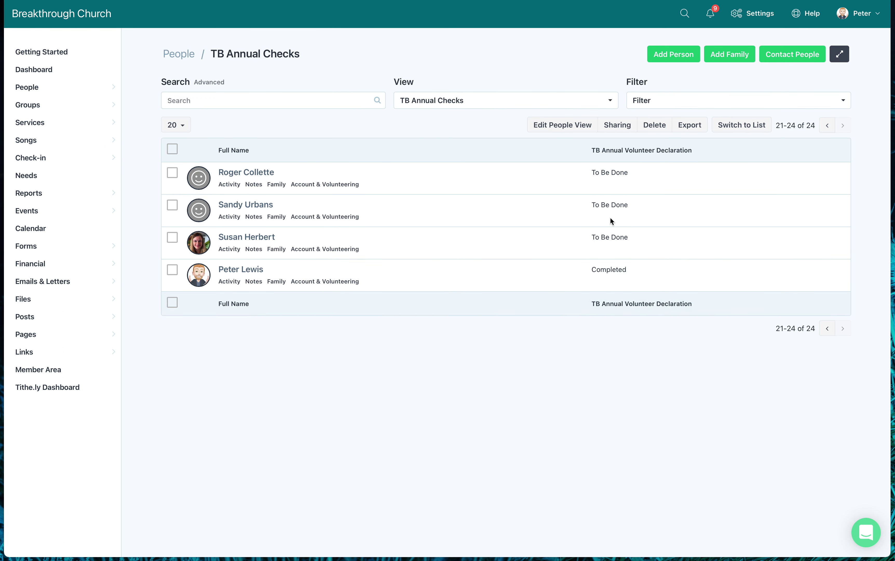